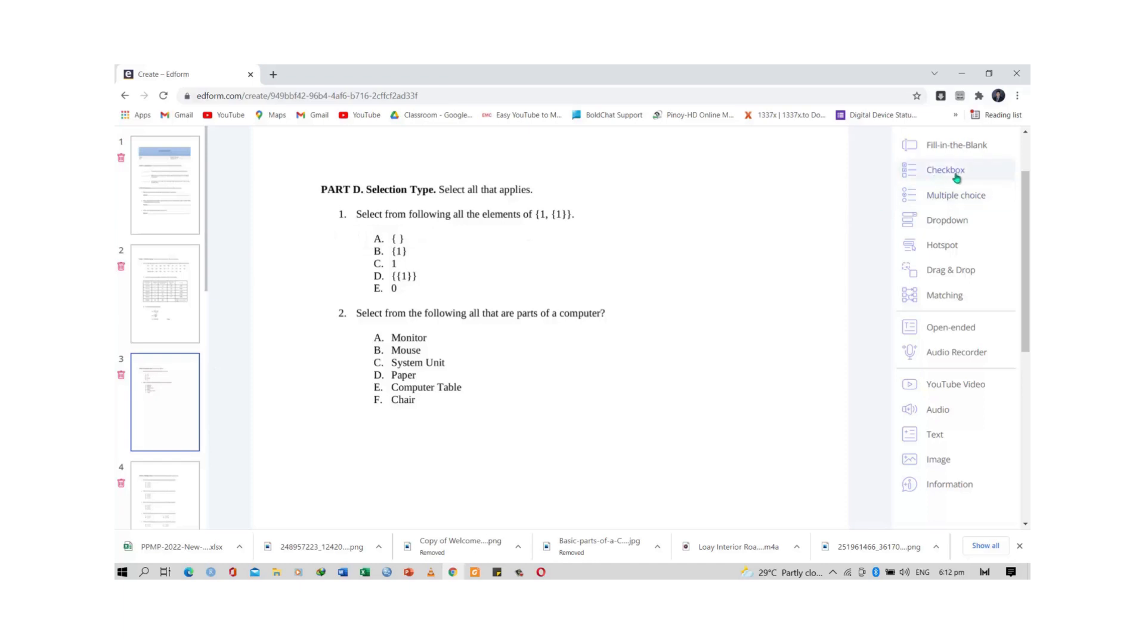
- Add a Checkbox field beside the options of Part D question 1 and set it to 5 choices
left_click(973, 173)
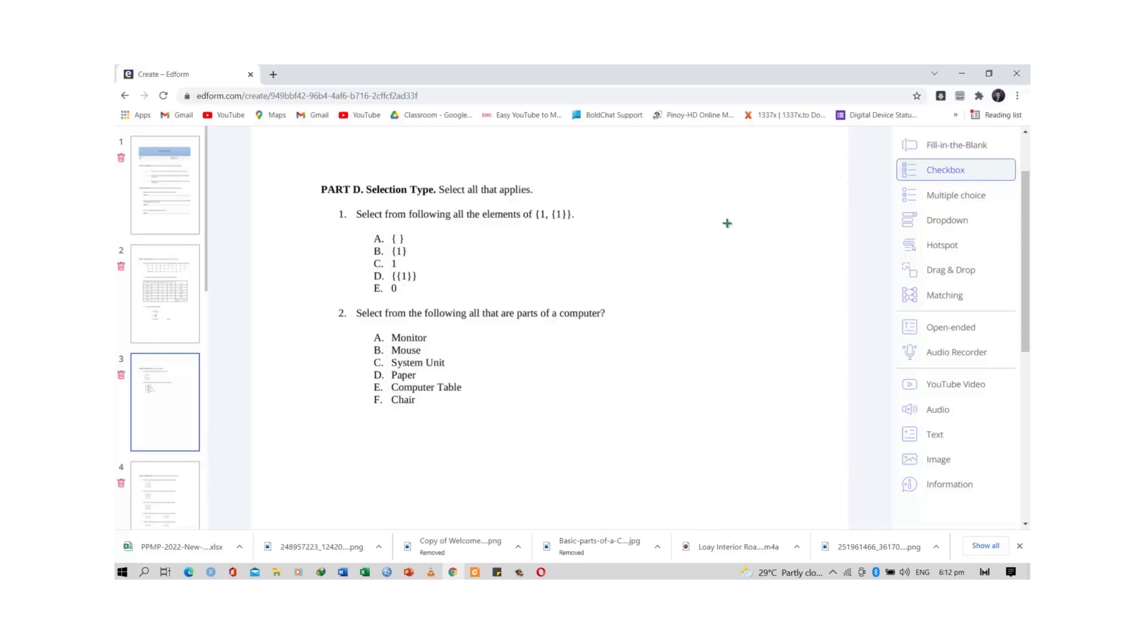
left_click(356, 235)
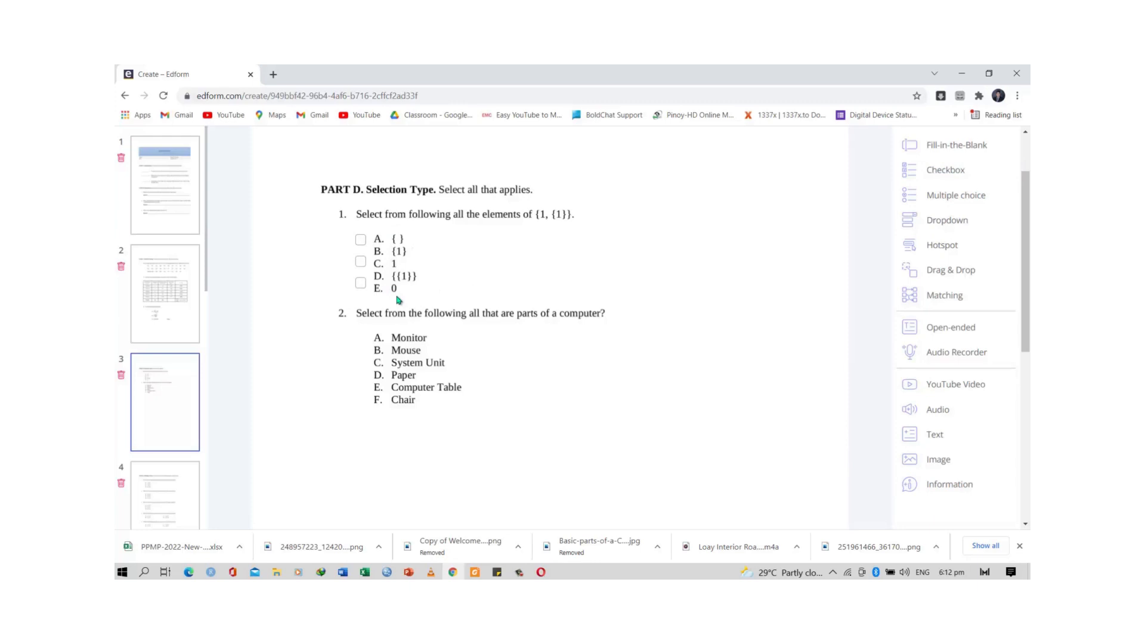
mouse_move(365, 285)
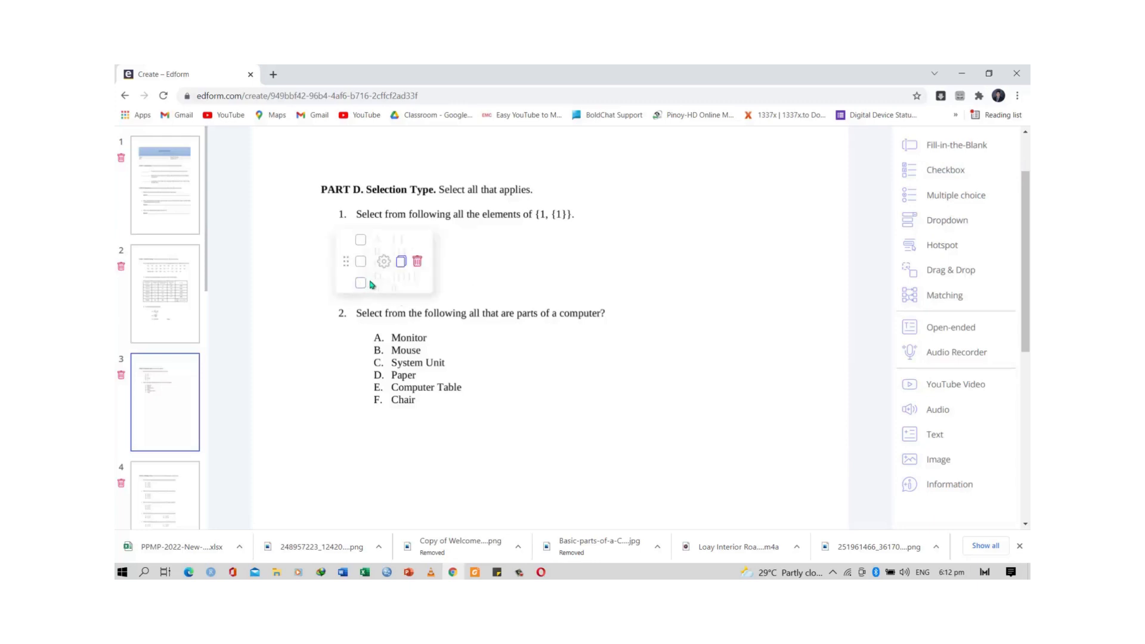
left_click(385, 264)
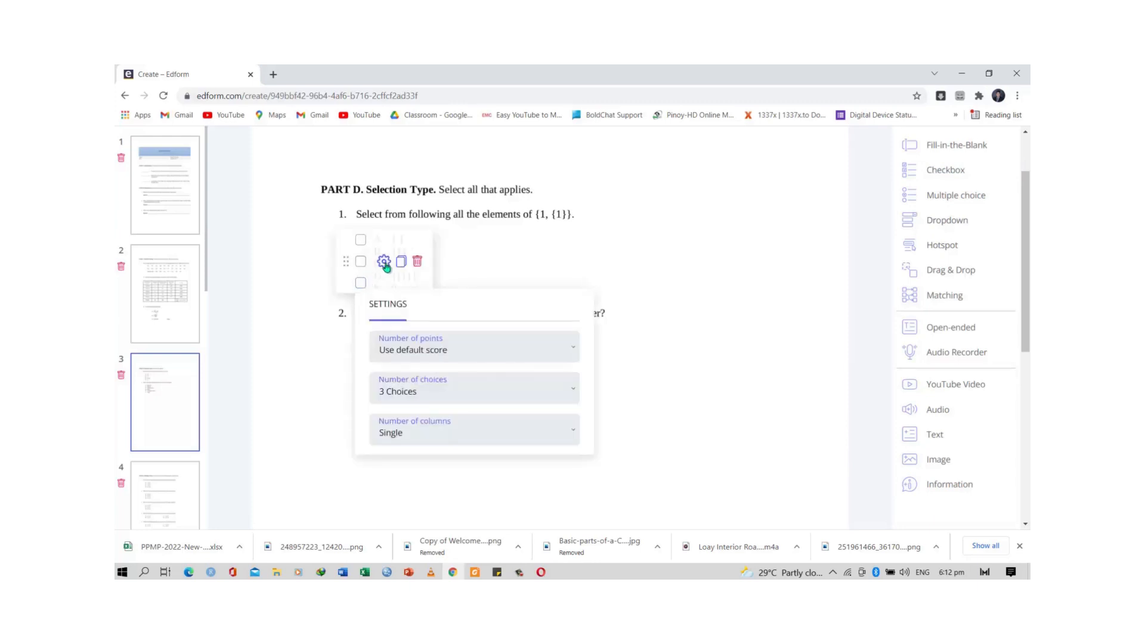
left_click(441, 396)
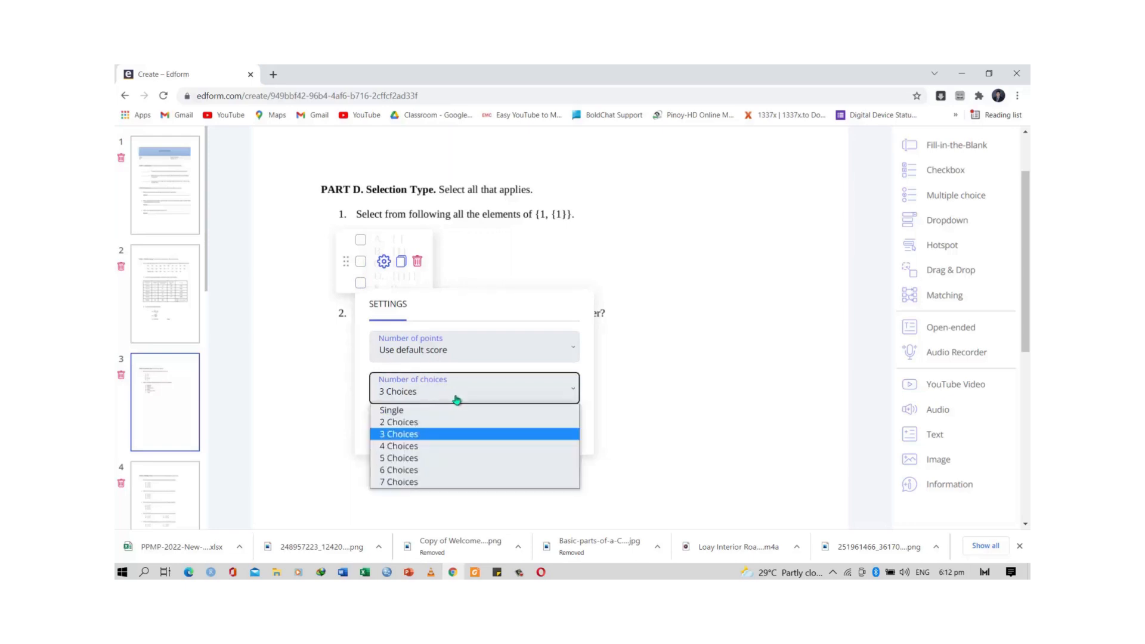
left_click(448, 460)
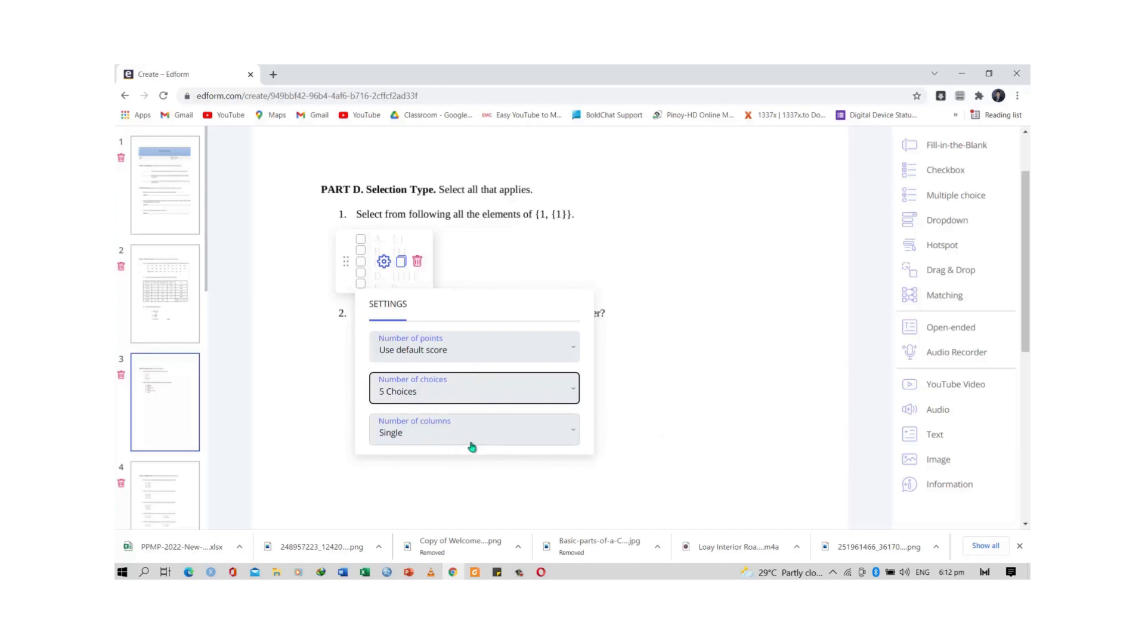
left_click(639, 429)
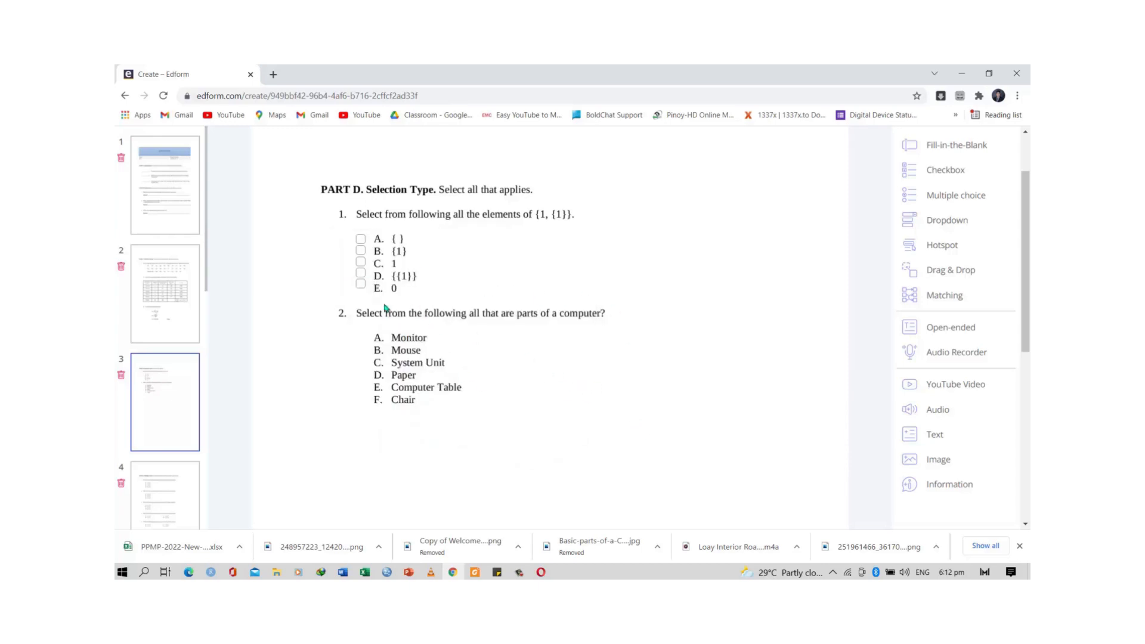
- Stretch and shift the question 1 checkbox group so its boxes line up with options A to E
mouse_move(377, 270)
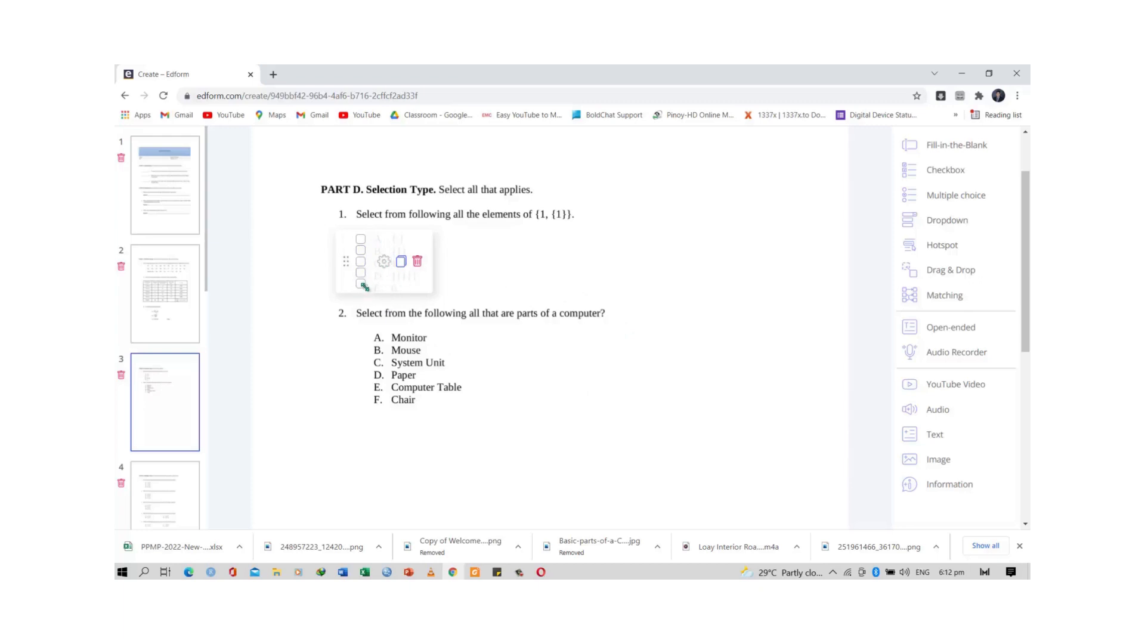
left_click_drag(364, 288, 365, 293)
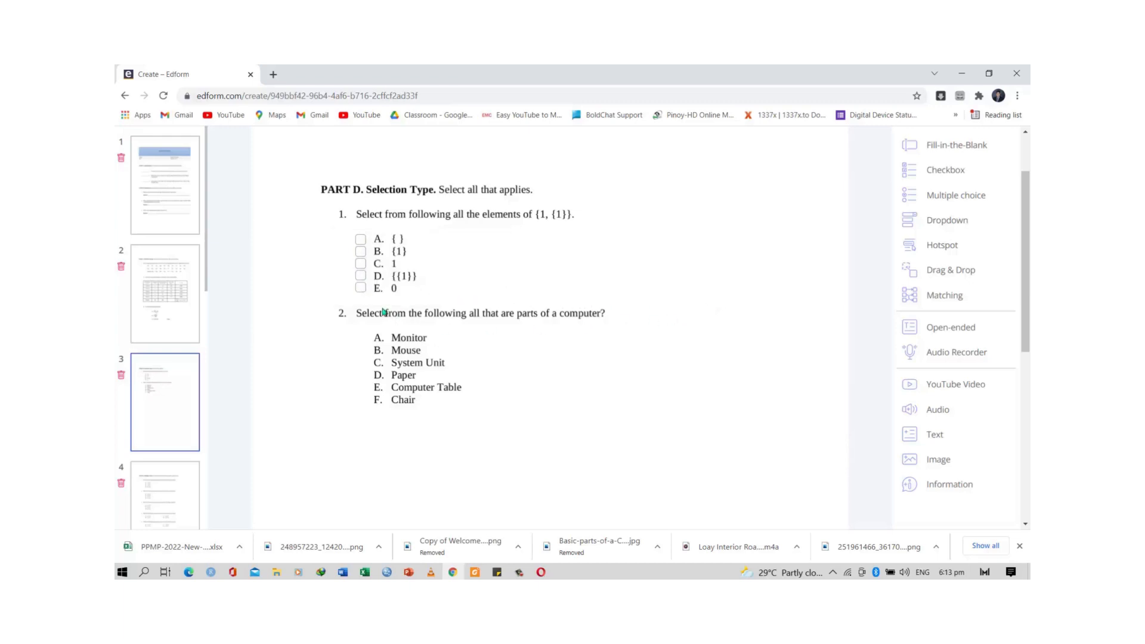
mouse_move(359, 290)
left_click_drag(343, 264, 347, 265)
- Mark options B and C as the correct answers for question 1, leaving D unticked
left_click(363, 252)
left_click(363, 264)
left_click(363, 276)
mouse_move(364, 267)
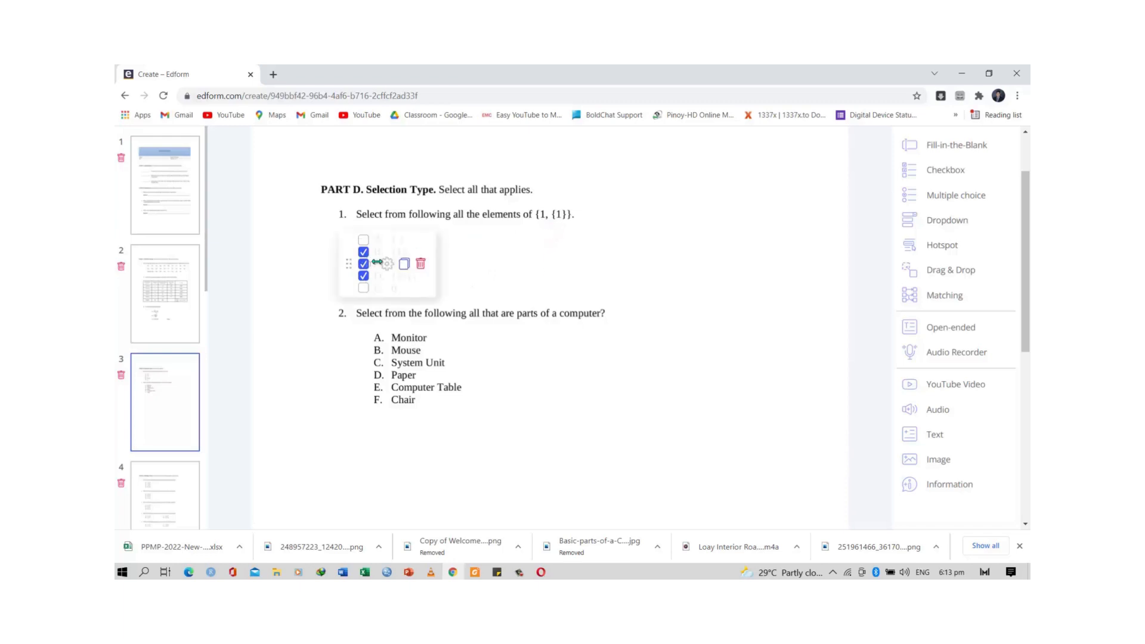
left_click(363, 275)
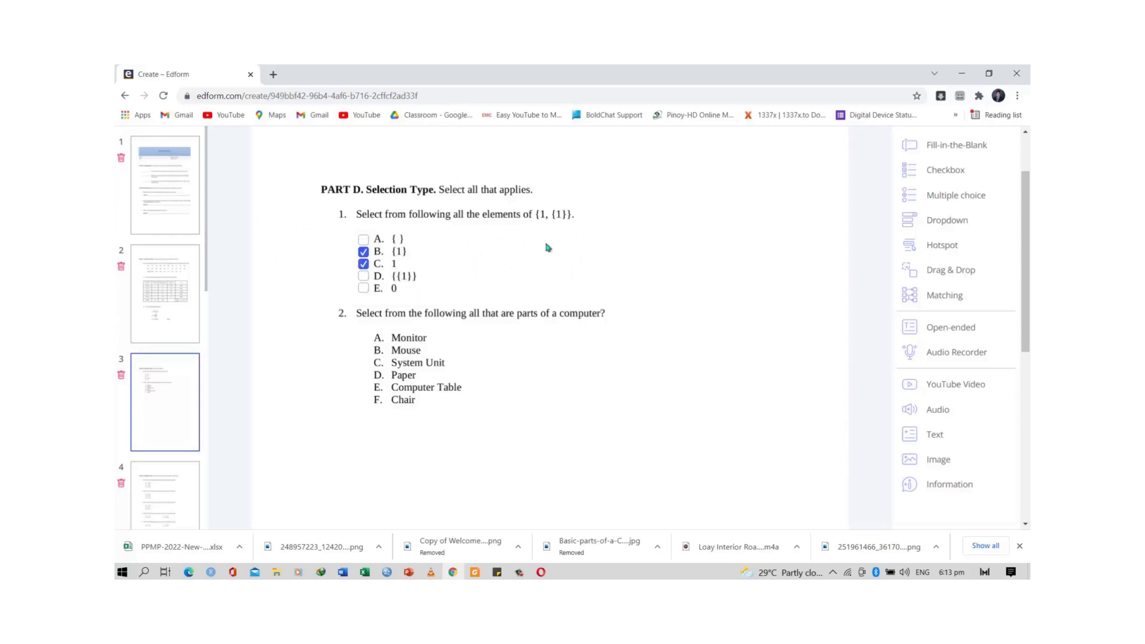
- Set the number of points for the question 1 checkbox group to 4
mouse_move(387, 262)
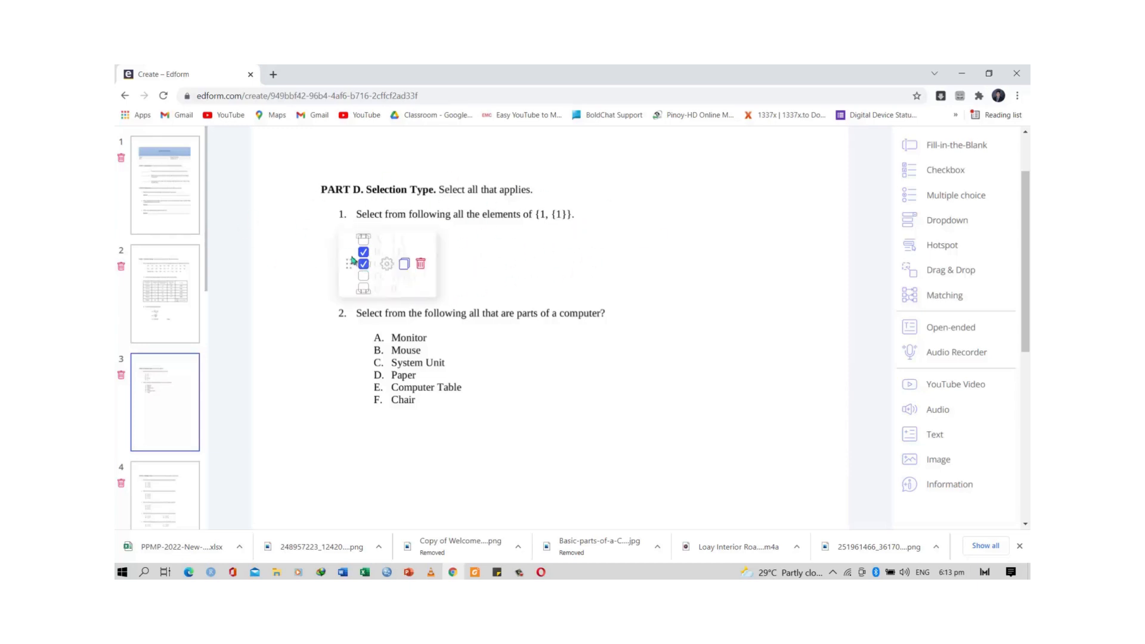
left_click(387, 265)
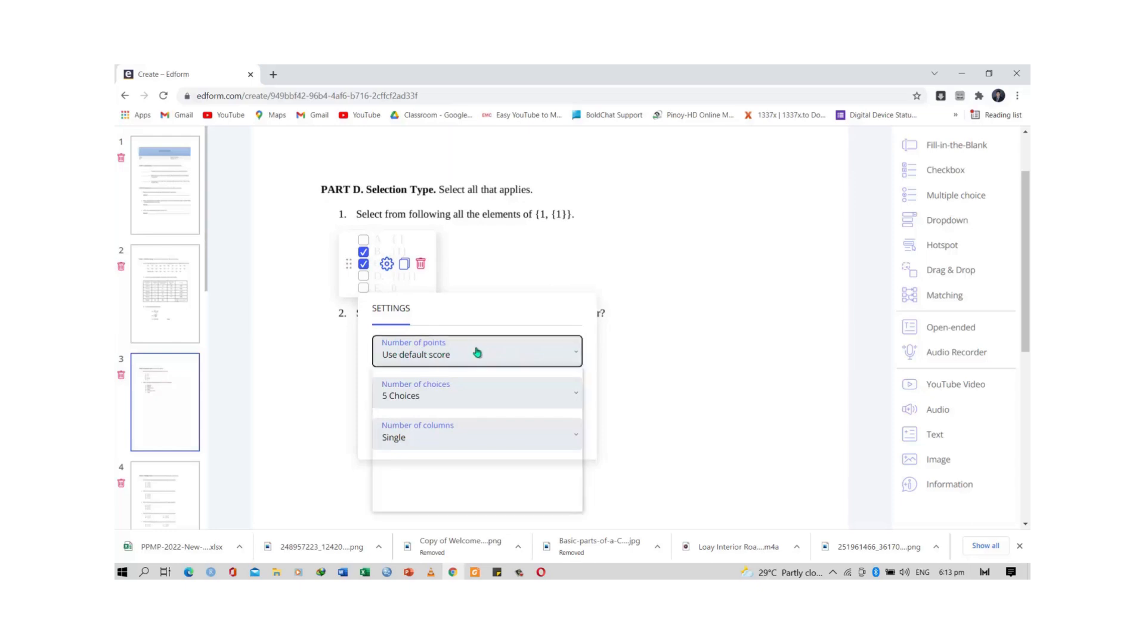
left_click(478, 353)
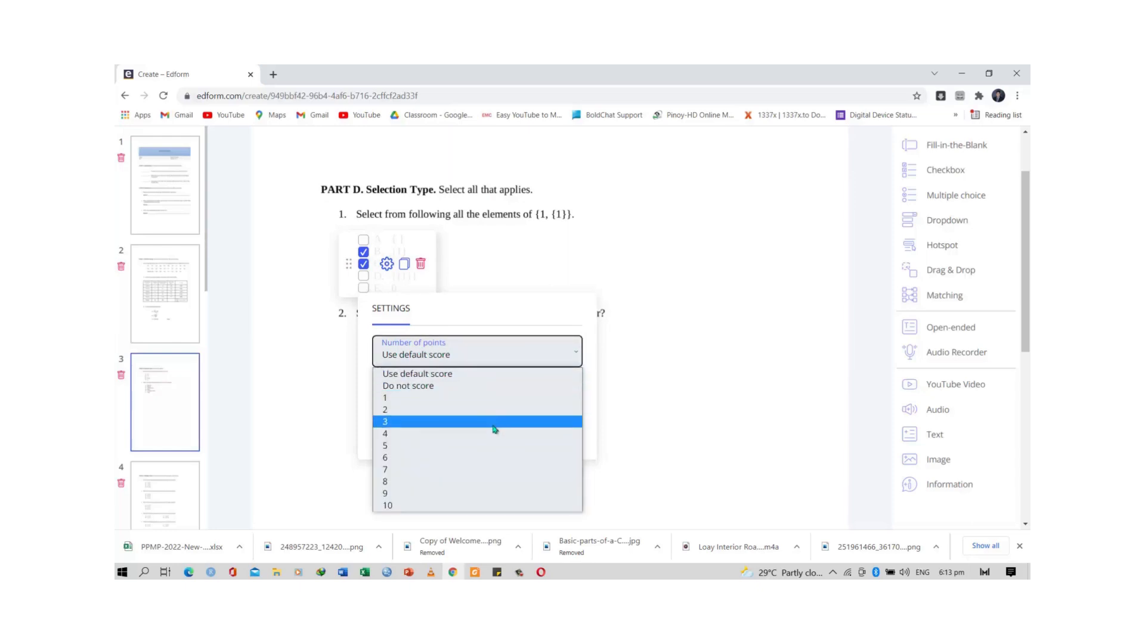
left_click(494, 433)
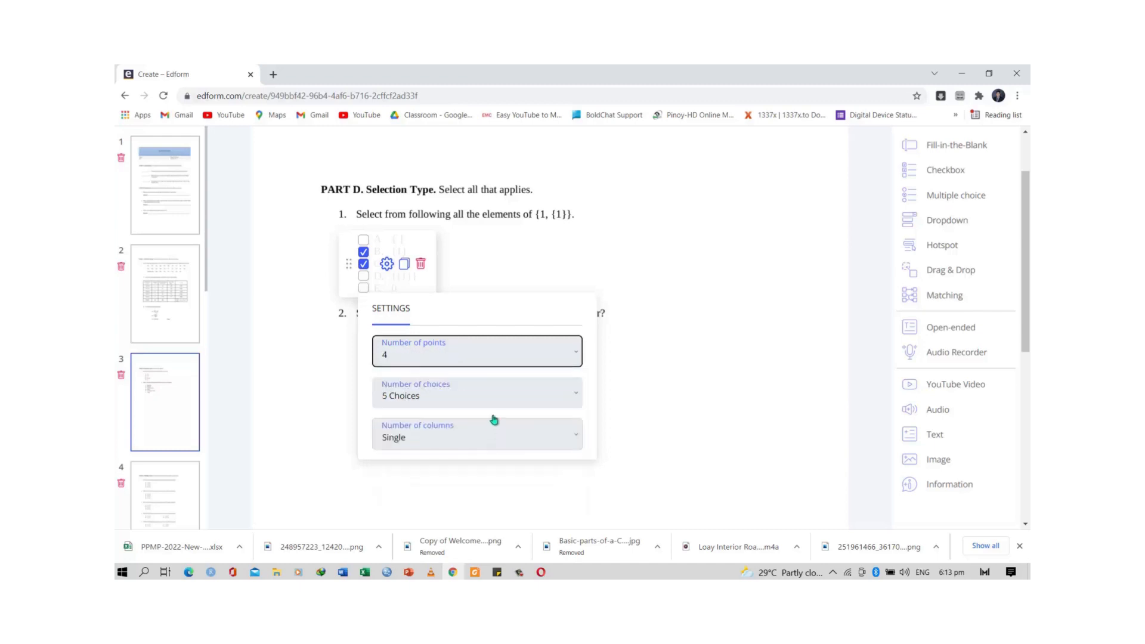
left_click(710, 313)
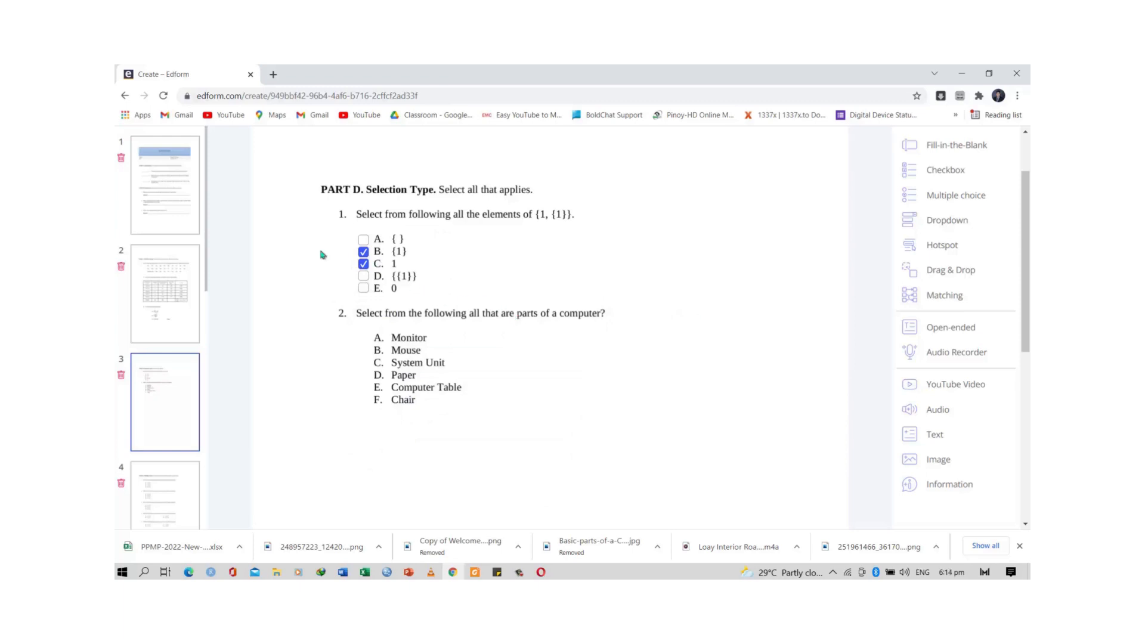
- Duplicate the question 1 checkbox group and place the copy beside the options of question 2
mouse_move(374, 264)
left_click(405, 266)
left_click_drag(345, 344, 351, 362)
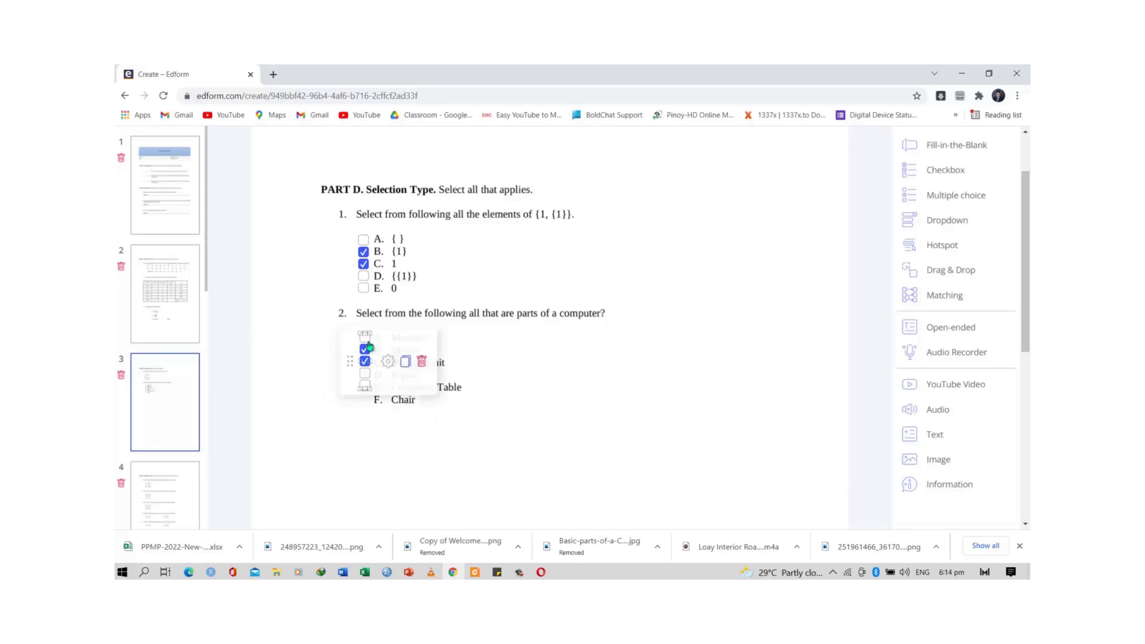
- Set the question 2 checkbox group to 6 choices and stretch it to line up with options A to F
left_click(388, 361)
left_click(444, 494)
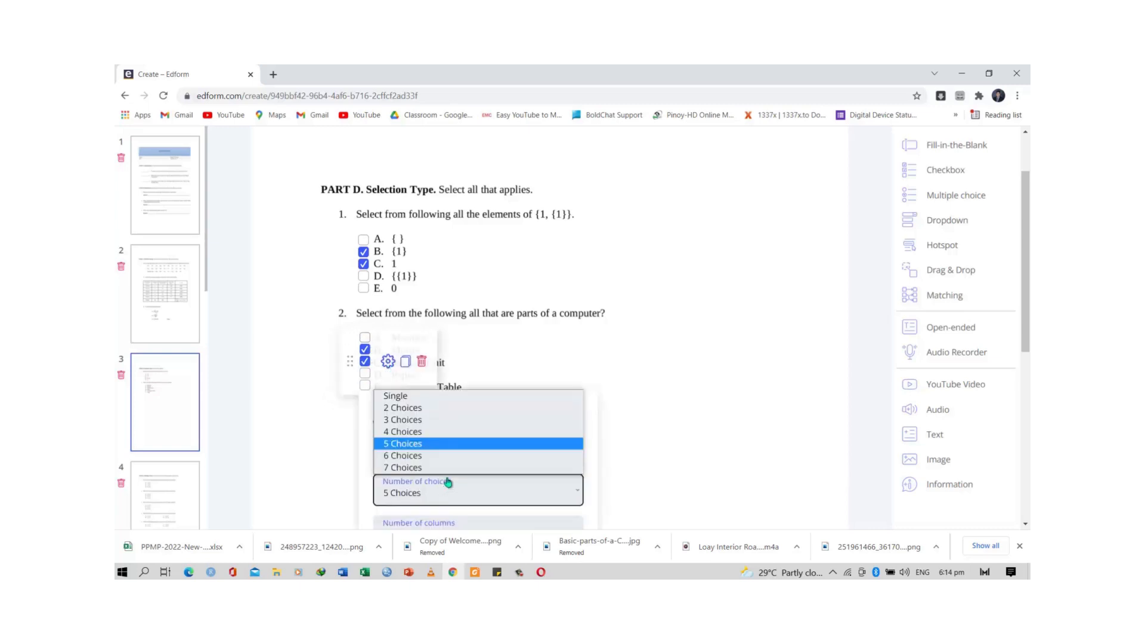
left_click(441, 455)
left_click(663, 374)
left_click(364, 386)
left_click(364, 388)
left_click_drag(368, 391, 376, 408)
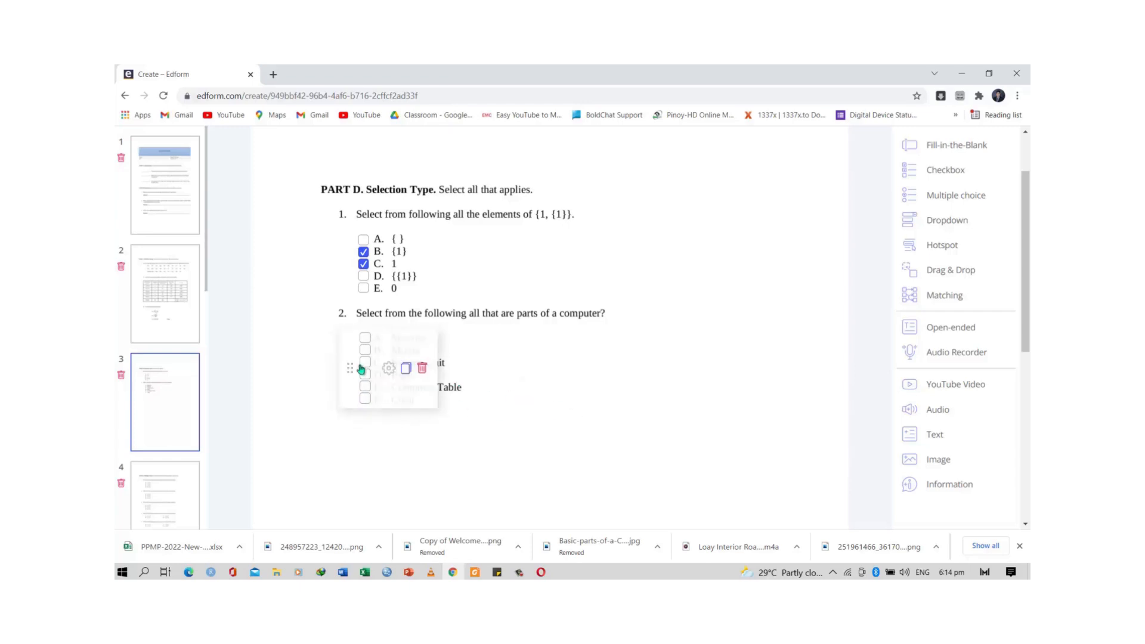
- Mark Monitor, Mouse and System Unit as correct for question 2 and set its number of points to 6
left_click(365, 337)
left_click(365, 350)
left_click(365, 363)
left_click(388, 368)
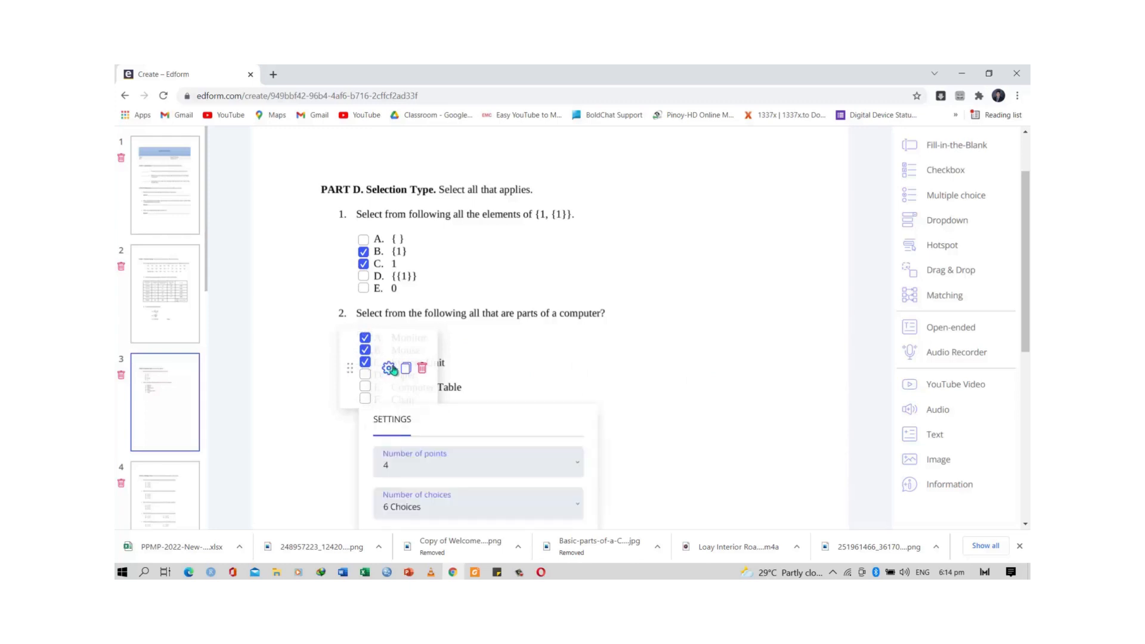
left_click(449, 470)
left_click(449, 401)
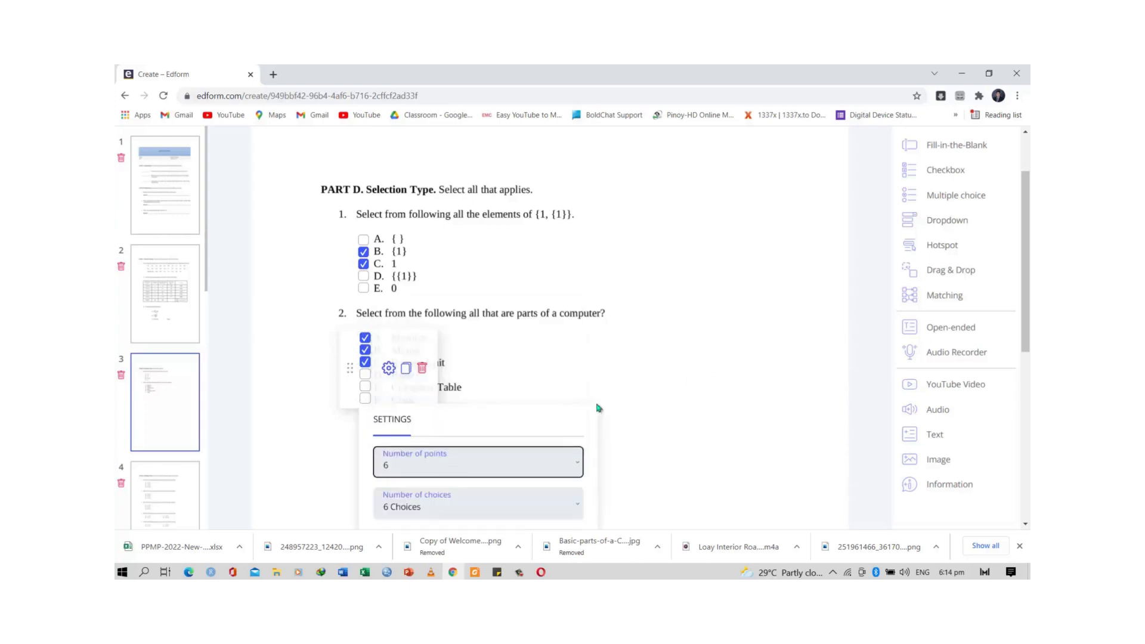
left_click(748, 417)
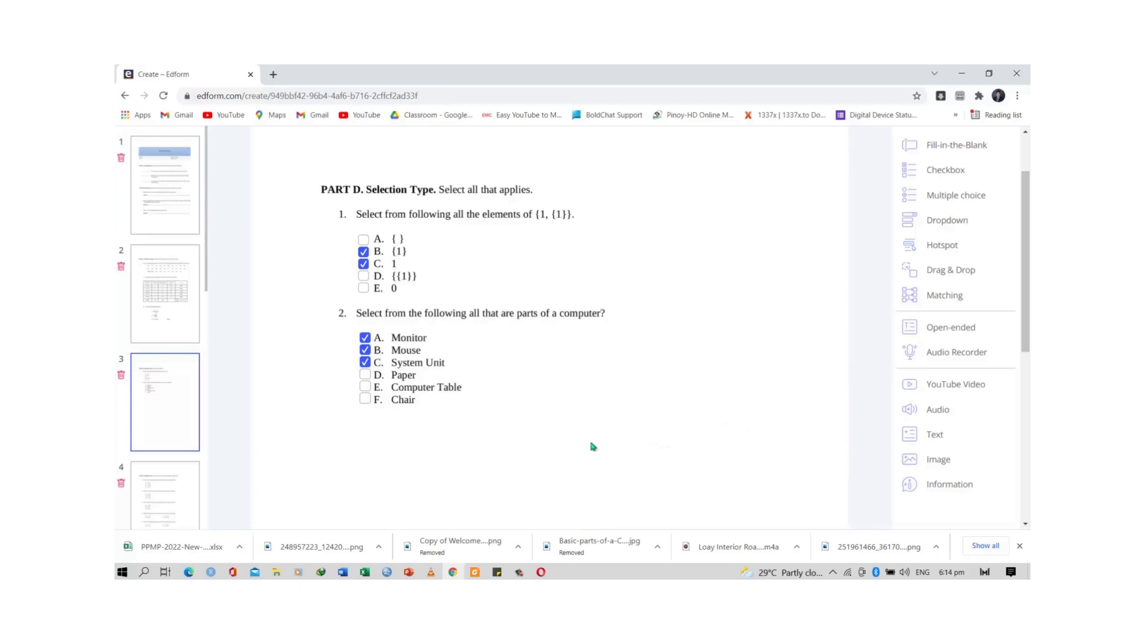
- Set the question 2 checkbox group to 2 columns and widen it so the second column clears the option text
scroll(598, 446, "down", 3)
scroll(598, 447, "up", 3)
mouse_move(362, 333)
left_click(389, 369)
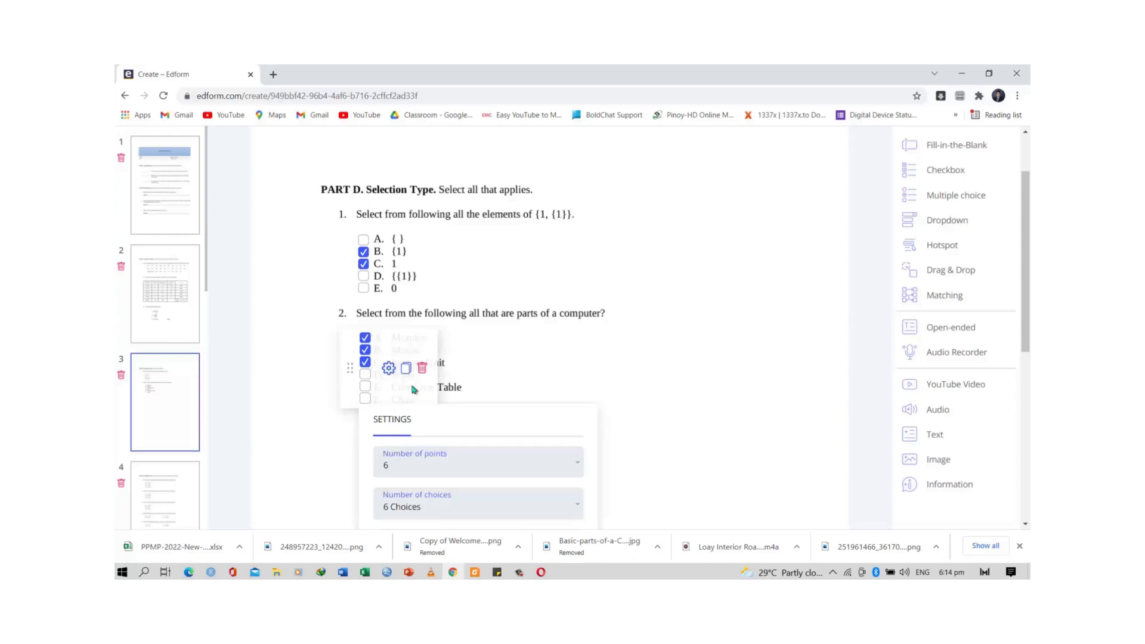
scroll(493, 498, "down", 2)
left_click(464, 416)
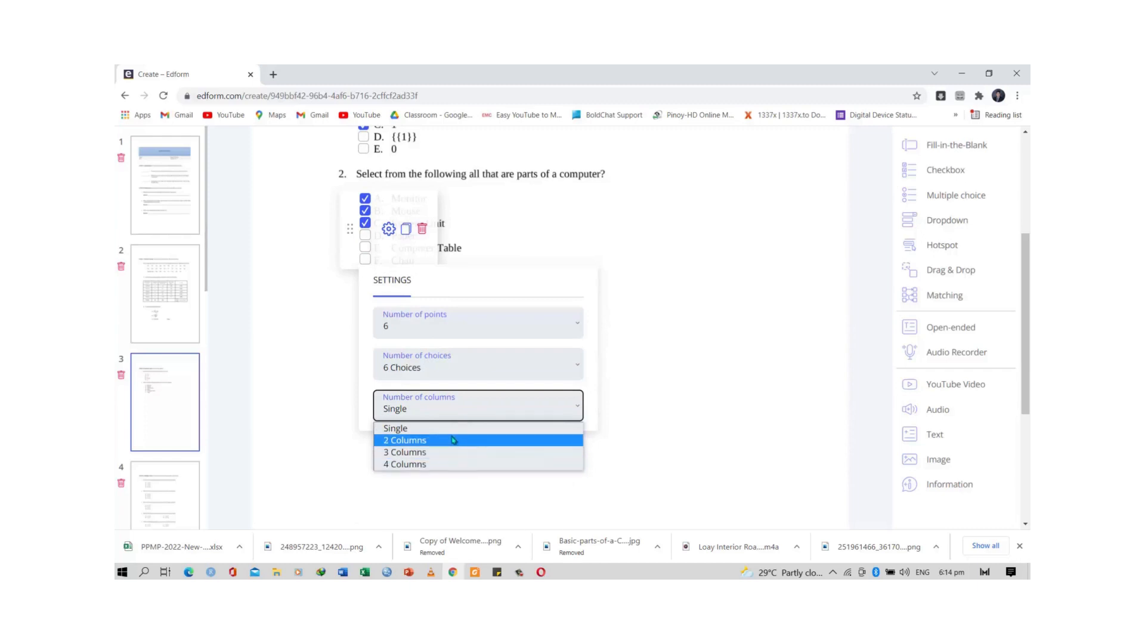
left_click(453, 441)
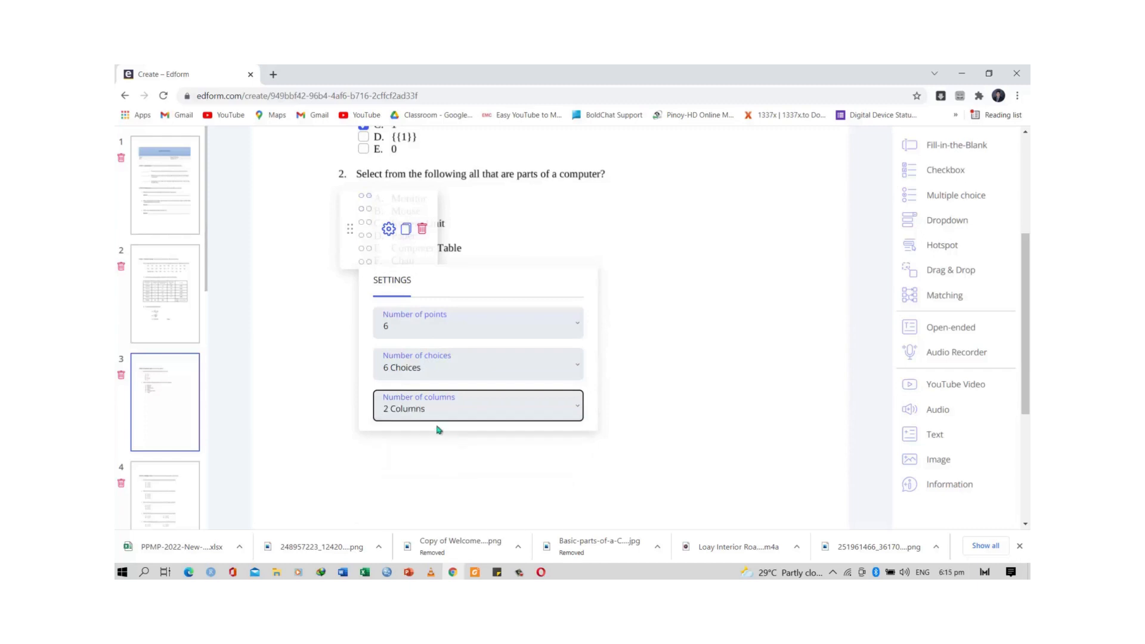
left_click(523, 237)
left_click(381, 229)
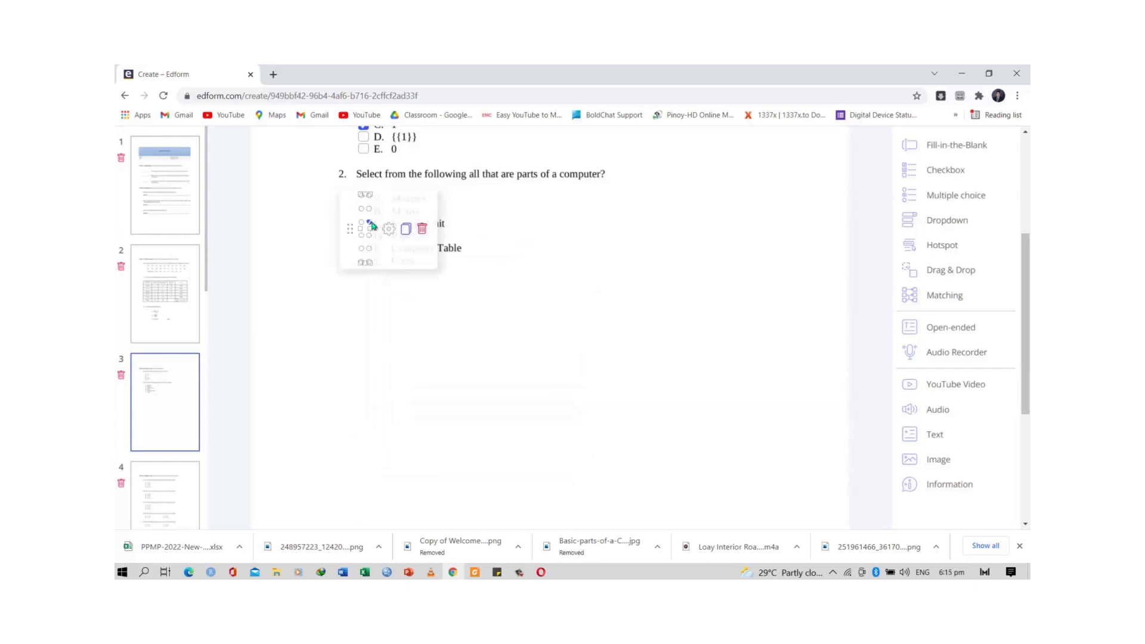
left_click_drag(373, 228, 515, 245)
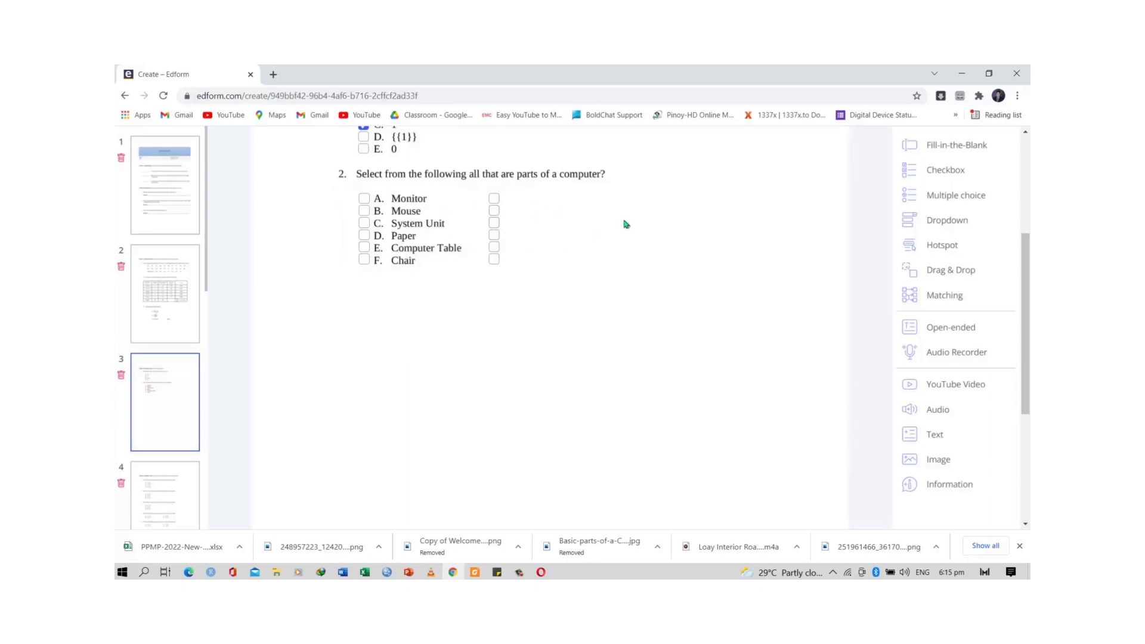
- Set the question 2 checkbox group to 3 columns and widen it to spread the columns across the page
left_click(429, 247)
left_click(517, 228)
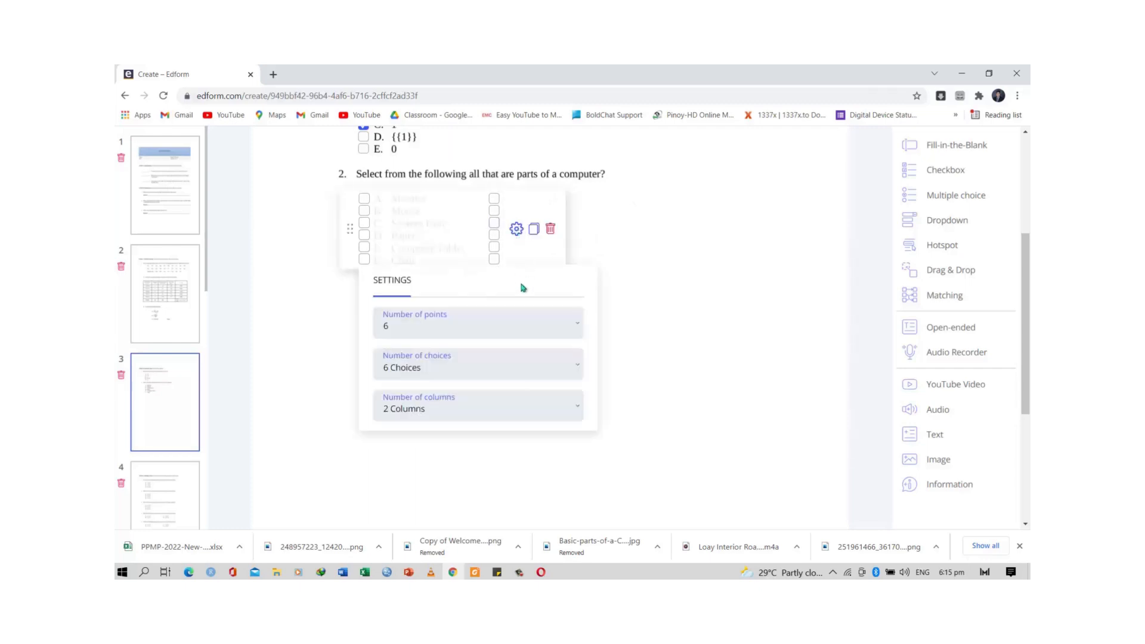
left_click(519, 406)
left_click(510, 453)
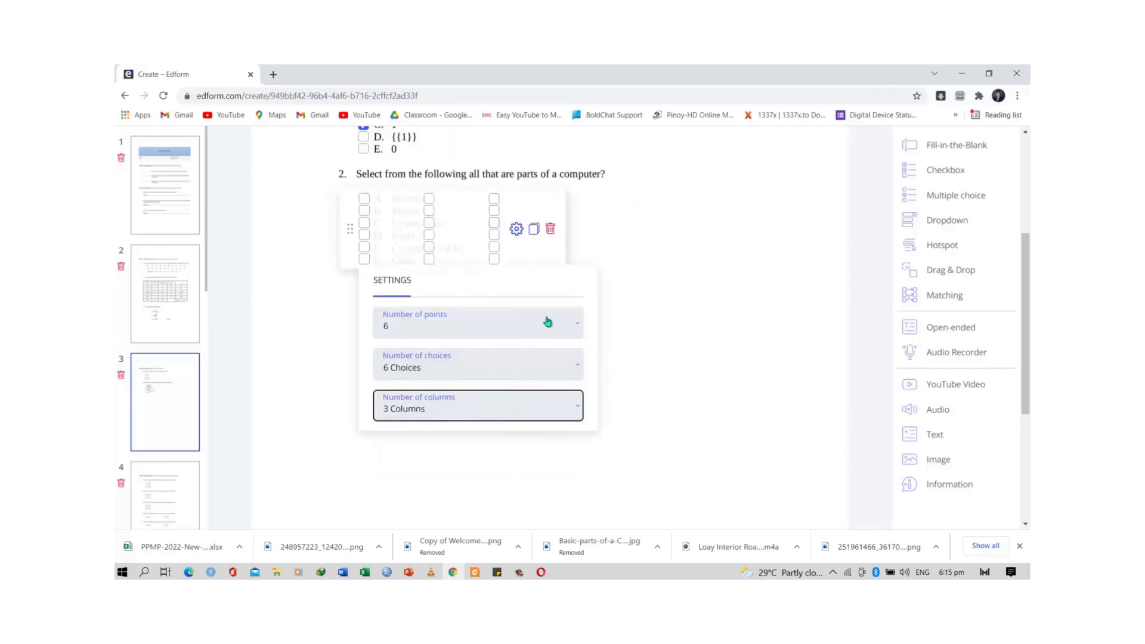
left_click(514, 210)
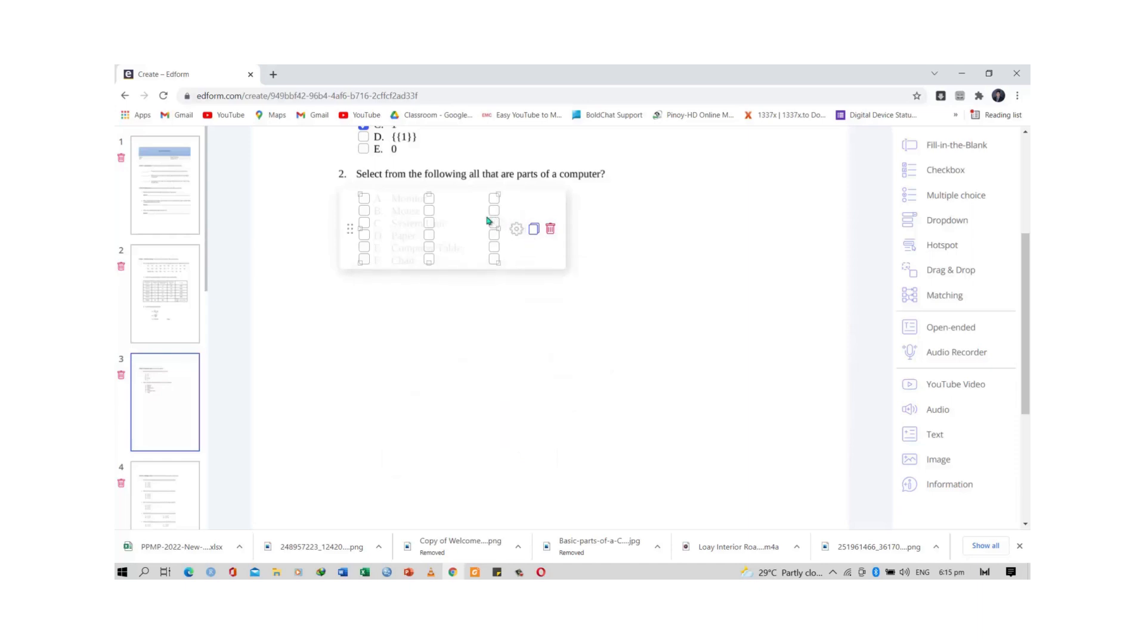
left_click_drag(501, 227, 661, 228)
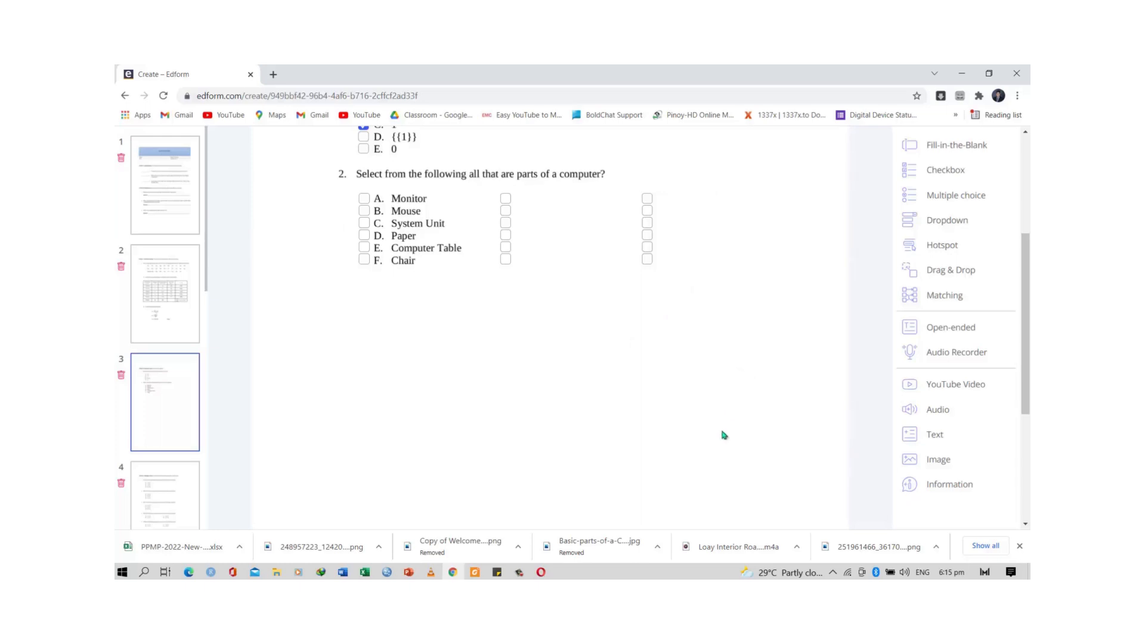
- Open page 4 and place a multiple choice field beside the options of Part E question 1
scroll(723, 434, "down", 5)
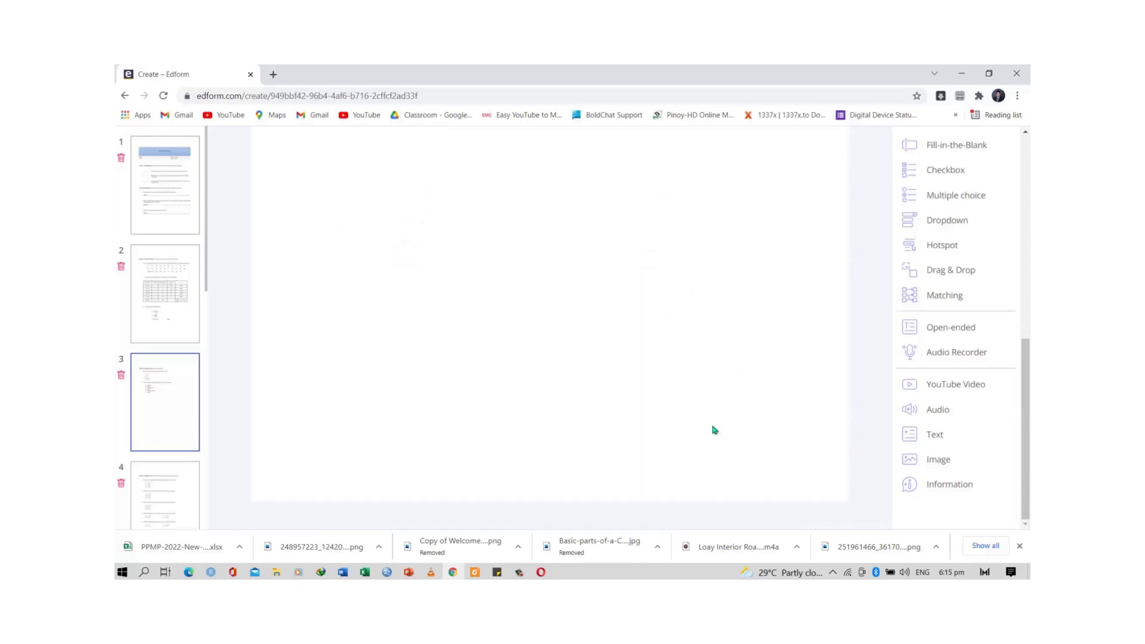
scroll(161, 364, "down", 4)
left_click(151, 276)
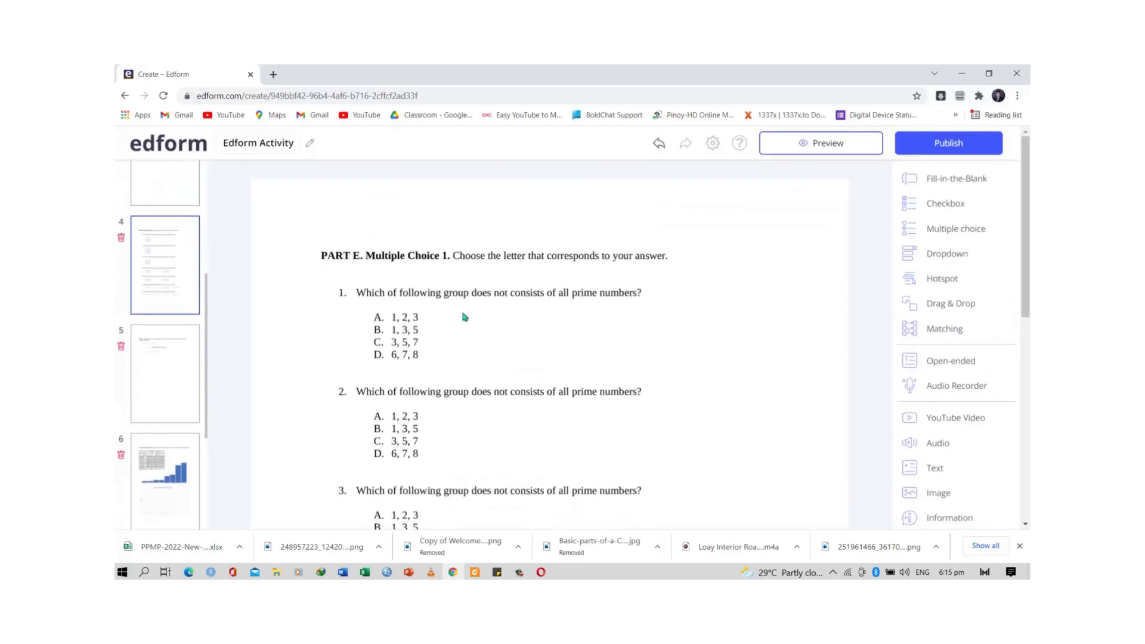
scroll(1026, 243, "down", 1)
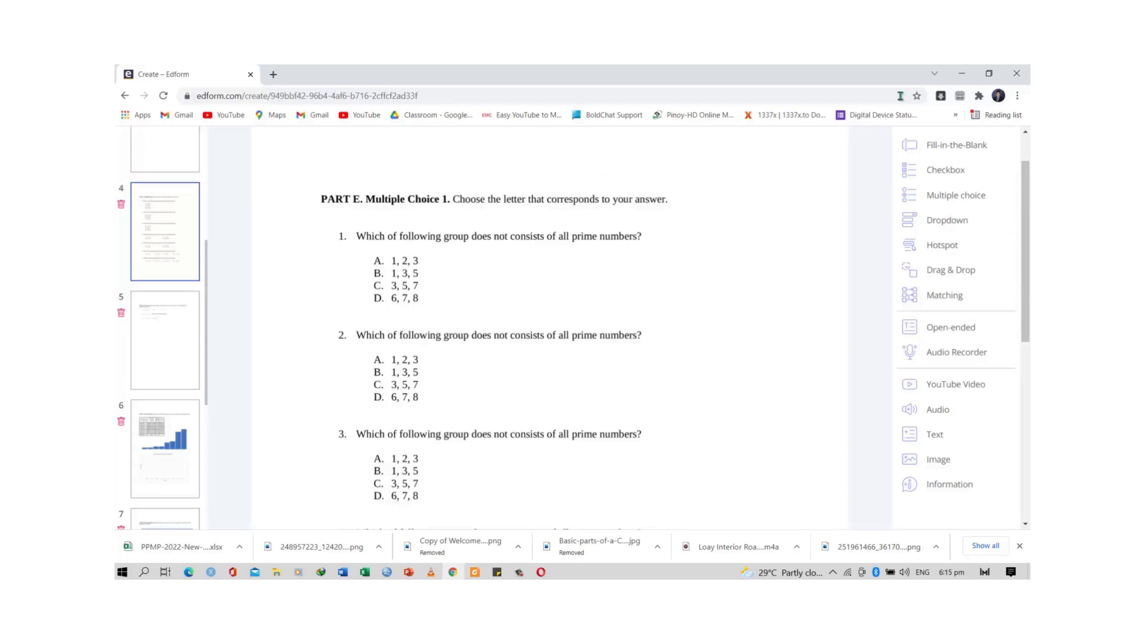
left_click(923, 204)
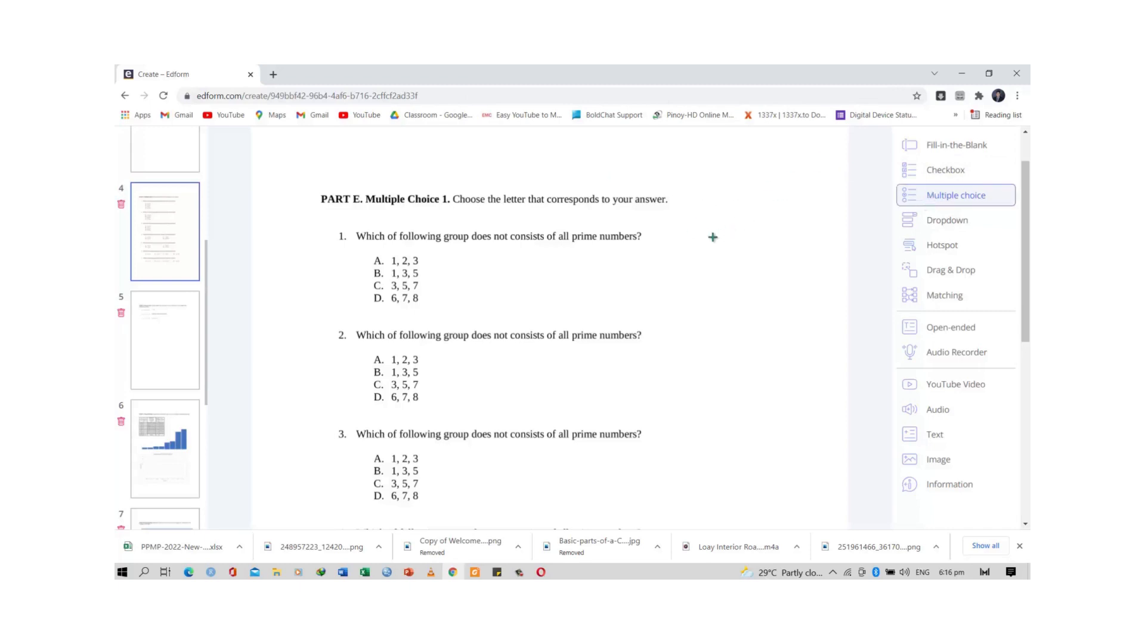
left_click(362, 255)
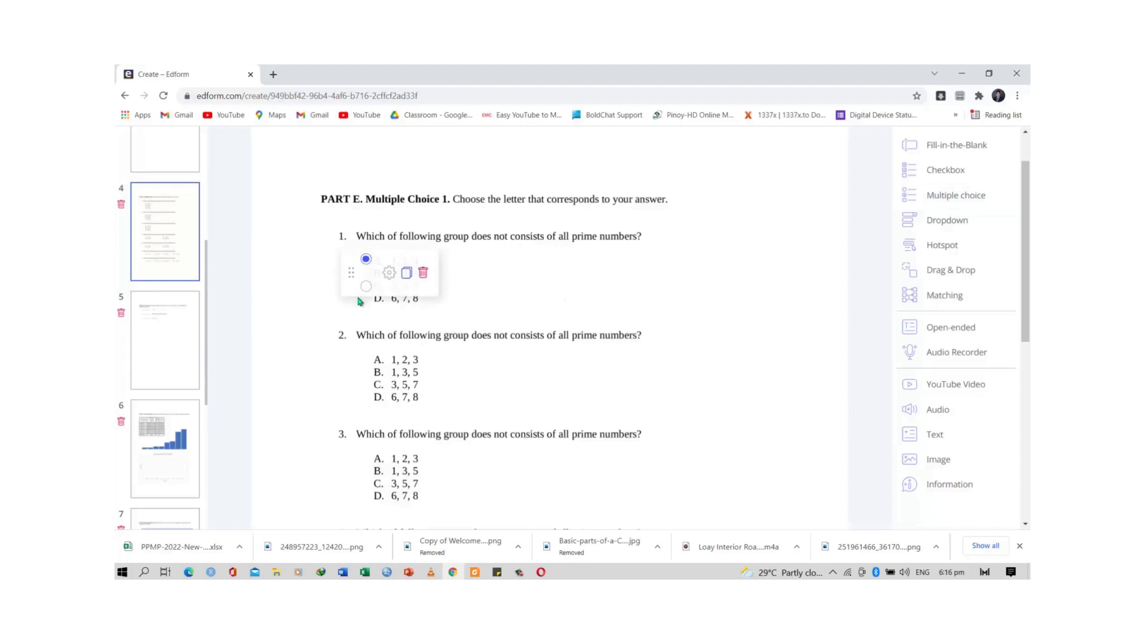
- Set the question 1 multiple choice field to 4 choices and fit it to line up with options A to D
left_click(389, 280)
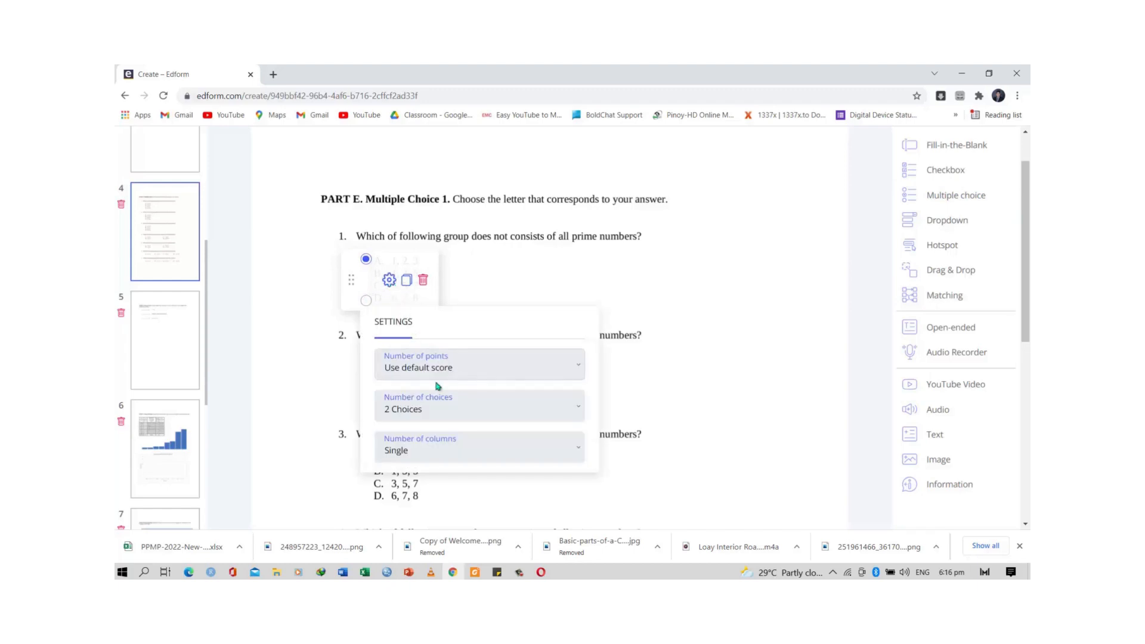
left_click(469, 413)
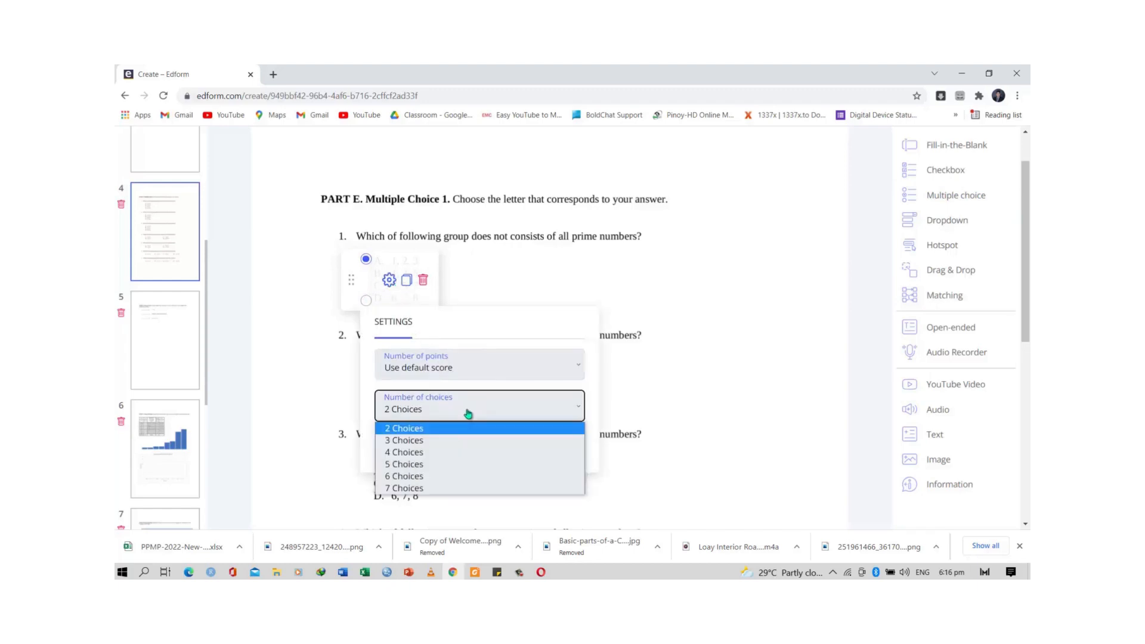
left_click(452, 453)
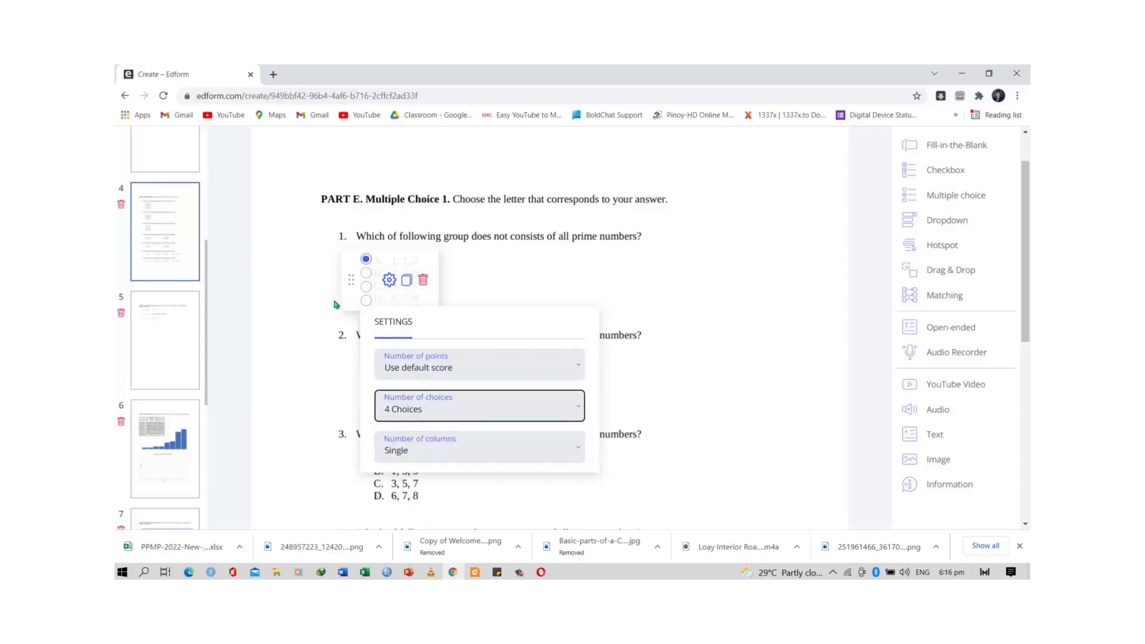
left_click(401, 304)
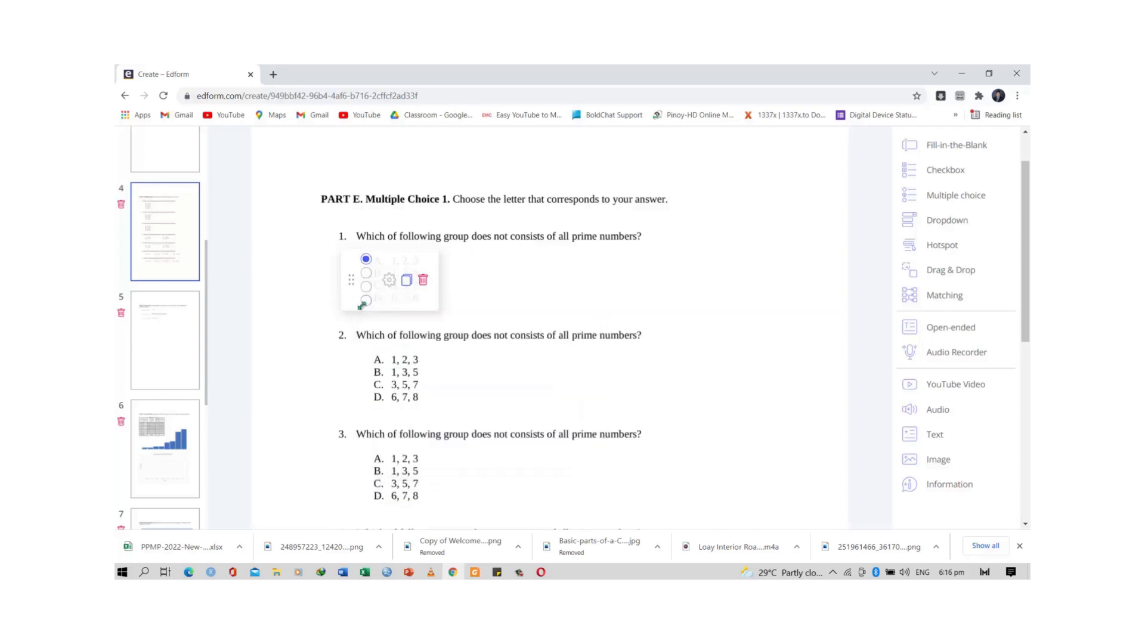
left_click_drag(361, 306, 361, 302)
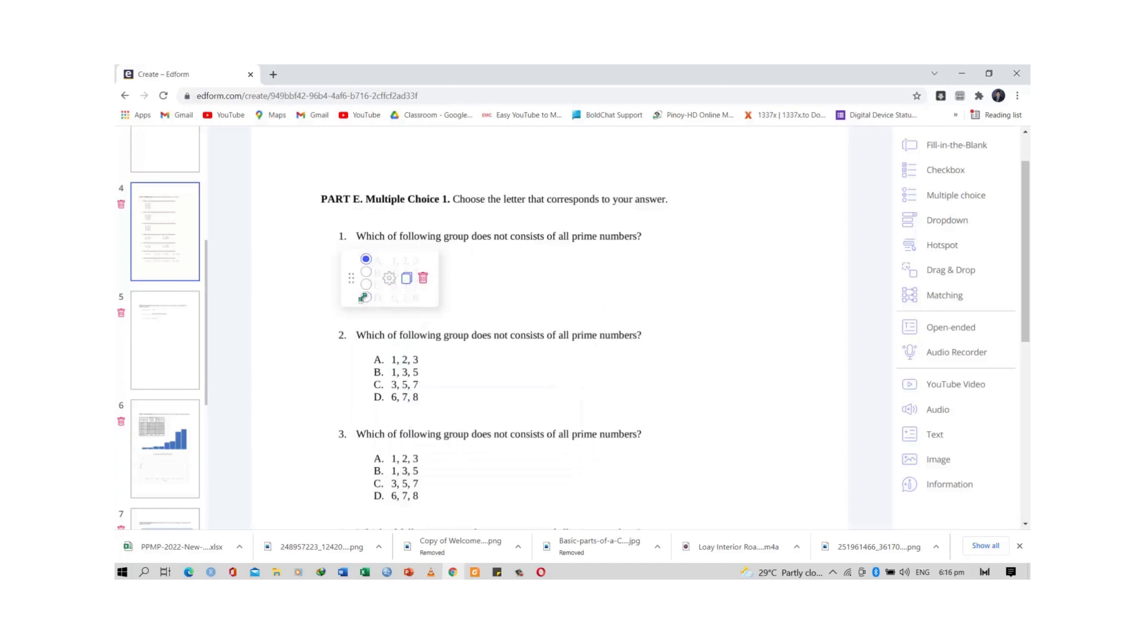
left_click_drag(362, 254, 358, 258)
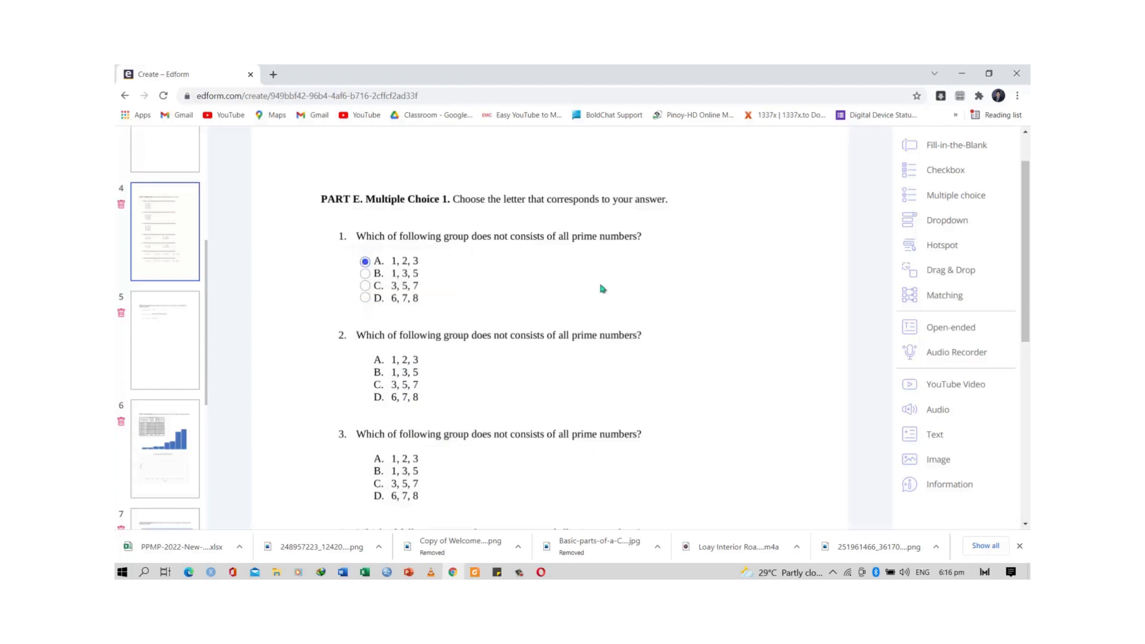
- Mark option B as the correct answer for question 1
mouse_move(358, 258)
mouse_move(362, 303)
left_click(364, 273)
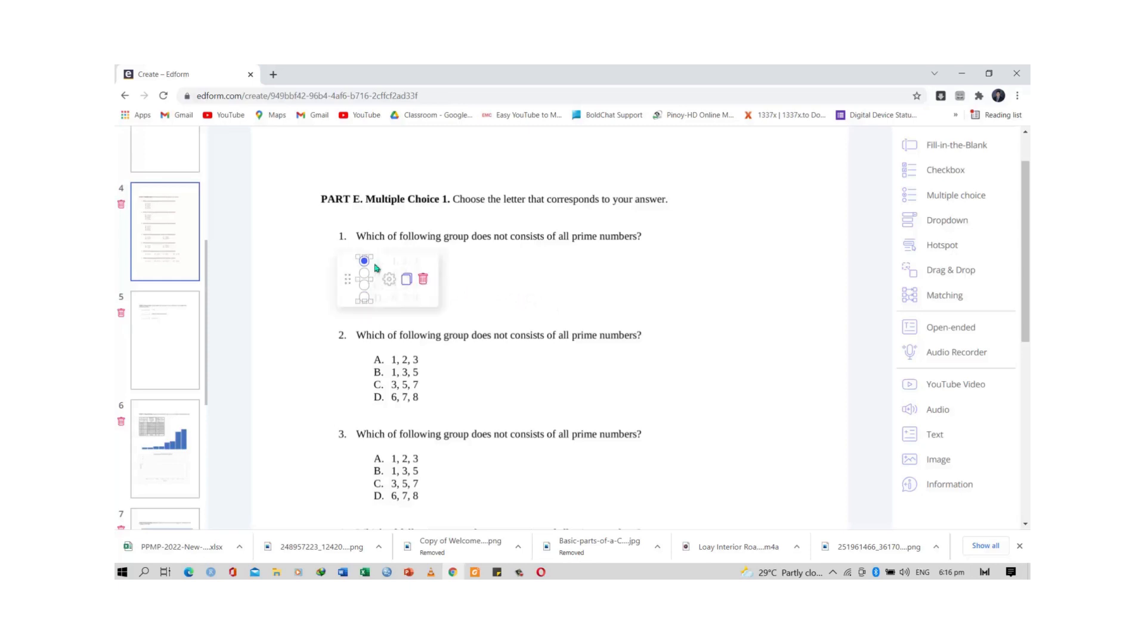
left_click(365, 285)
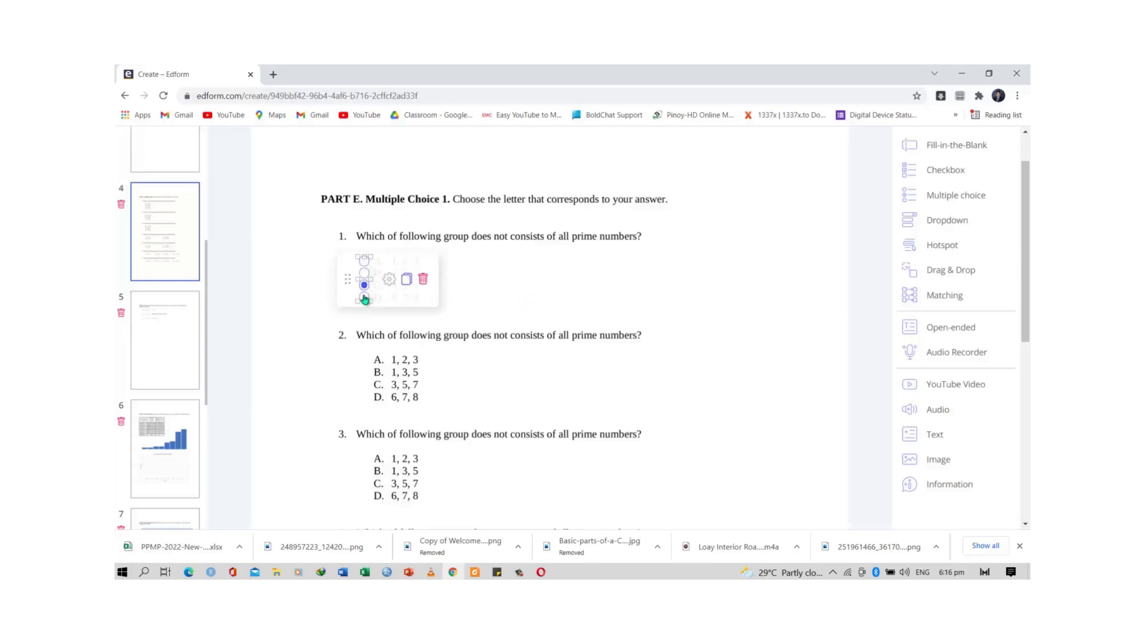
left_click(365, 260)
left_click(365, 273)
scroll(518, 290, "down", 3)
scroll(514, 291, "up", 3)
- Review the number of points options for the question 1 multiple choice field
left_click(389, 279)
left_click(443, 359)
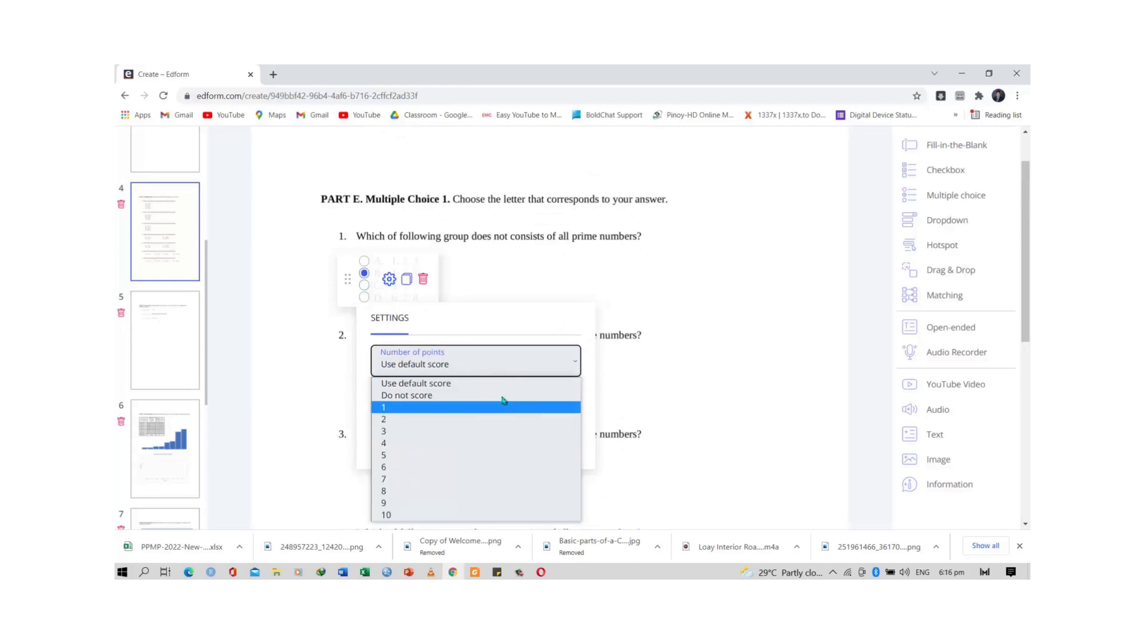
left_click(447, 363)
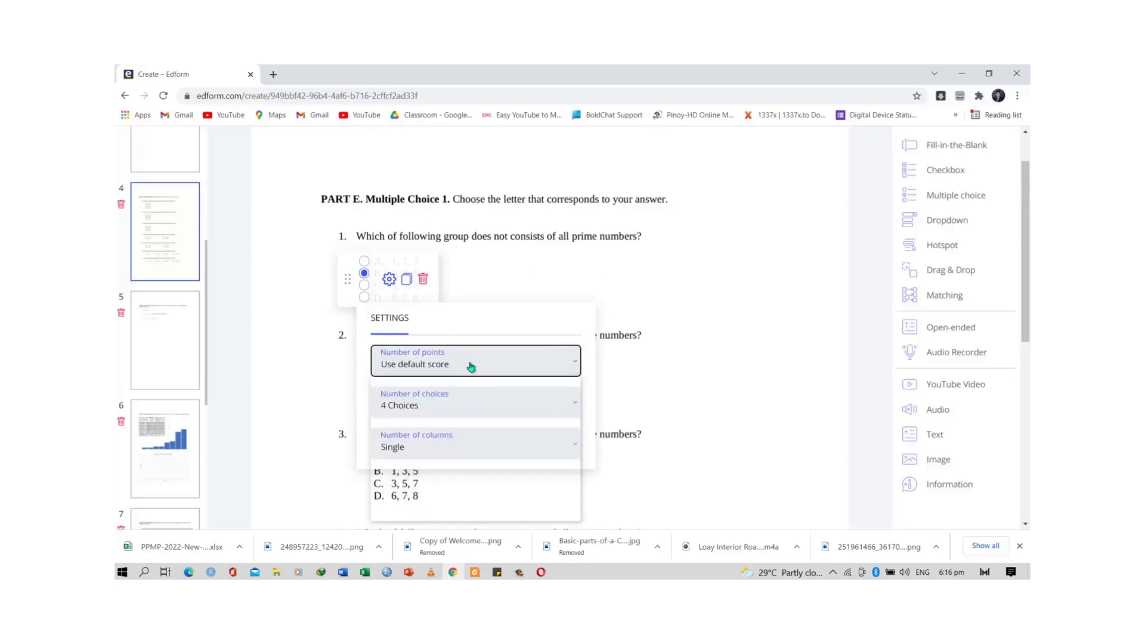
left_click(532, 362)
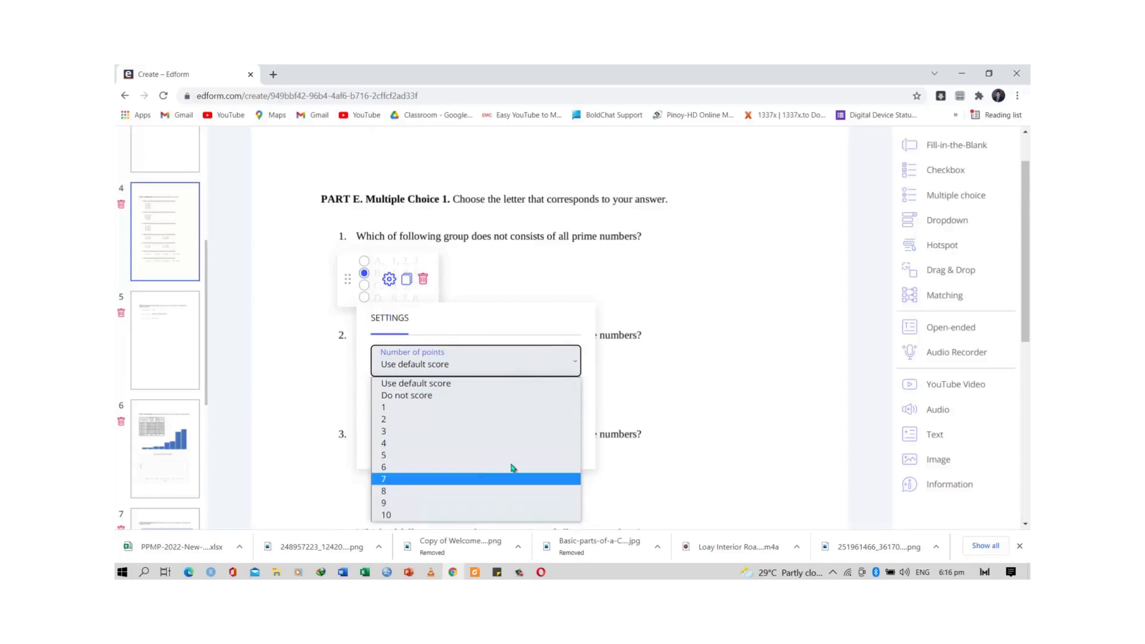
left_click(488, 325)
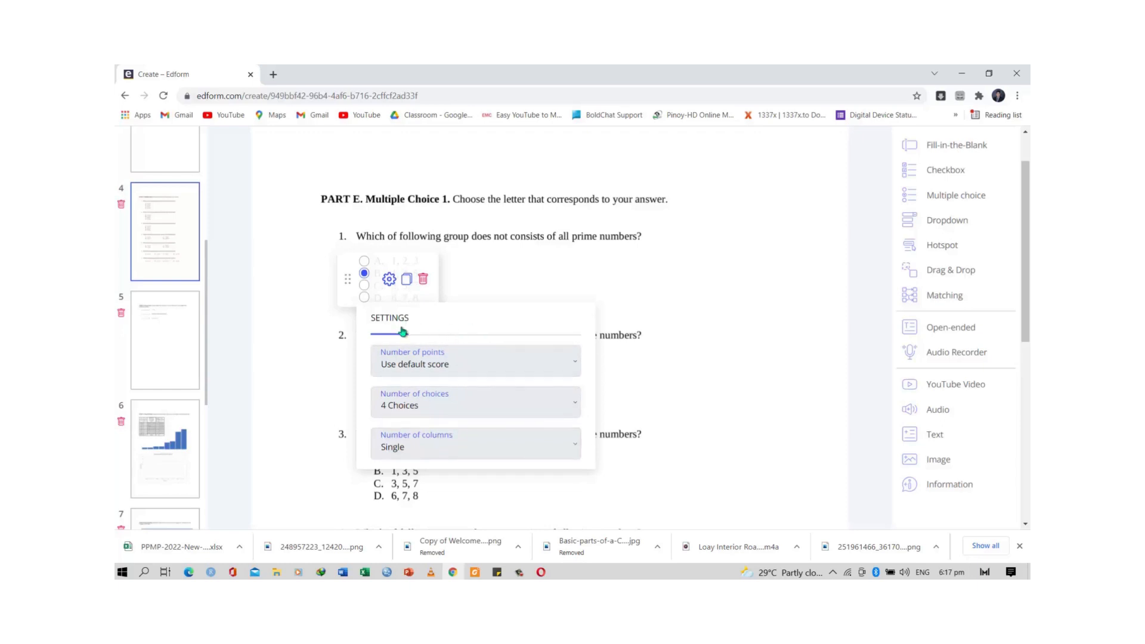
left_click(491, 274)
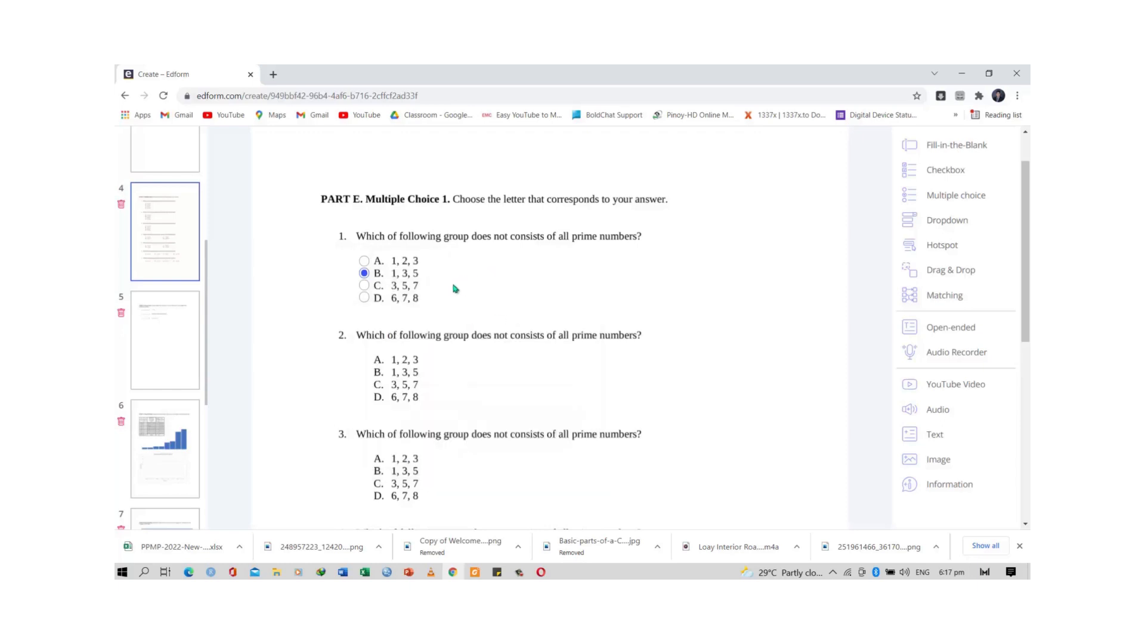
- Duplicate the question 1 multiple choice field onto question 2 and mark option D as correct
mouse_move(369, 300)
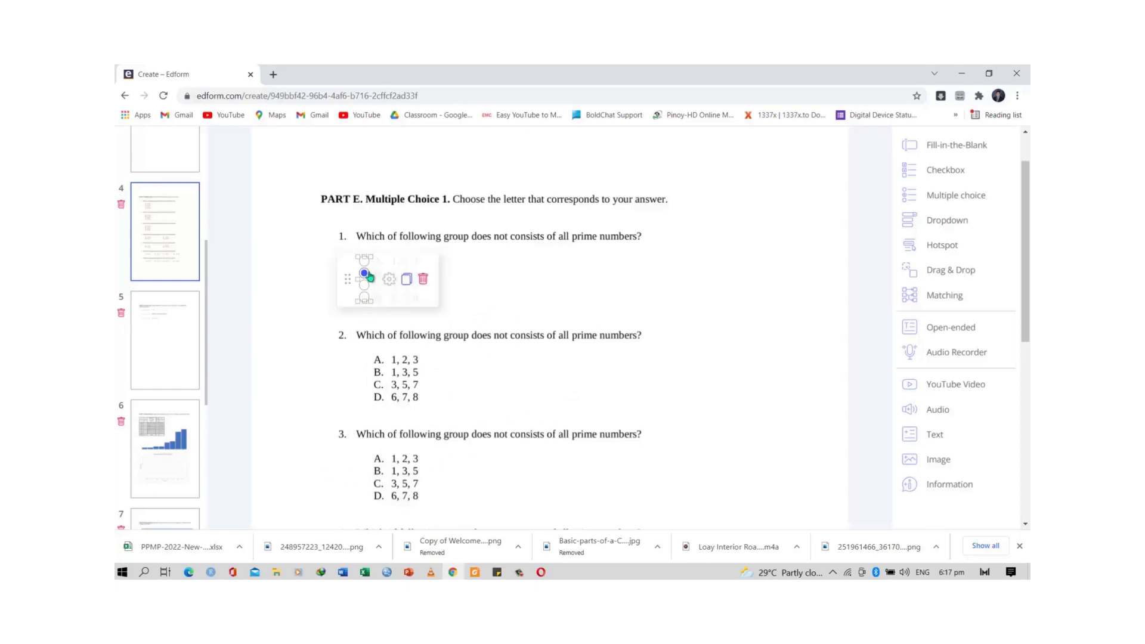
left_click_drag(348, 332, 350, 378)
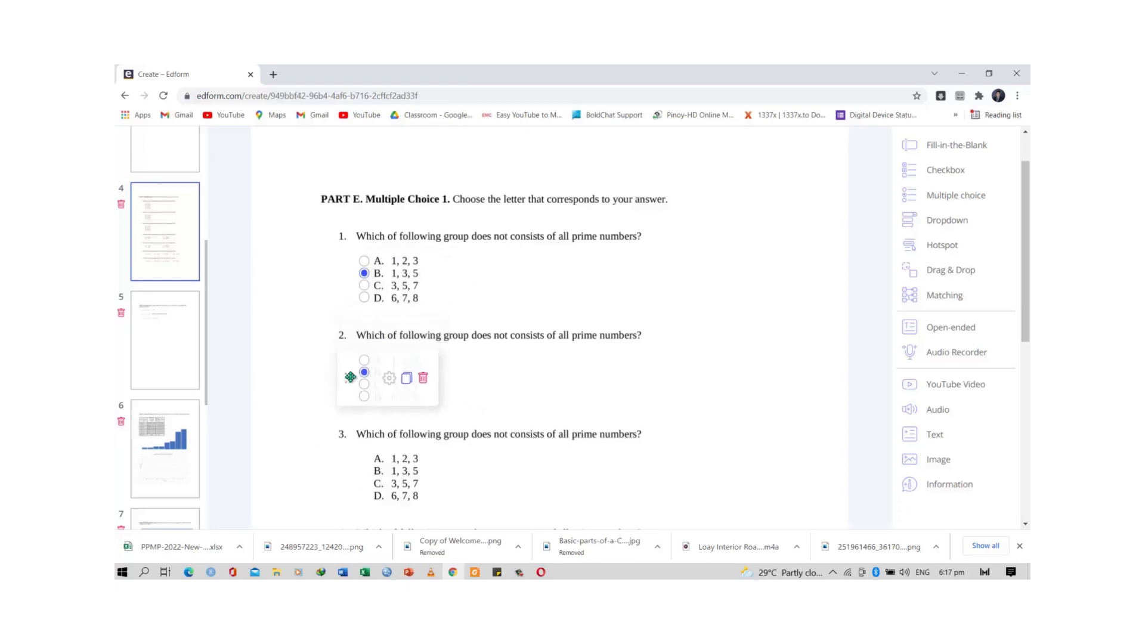
left_click(364, 396)
- Duplicate the question 2 multiple choice field onto question 3 and mark option A as correct
left_click(406, 378)
scroll(382, 411, "down", 2)
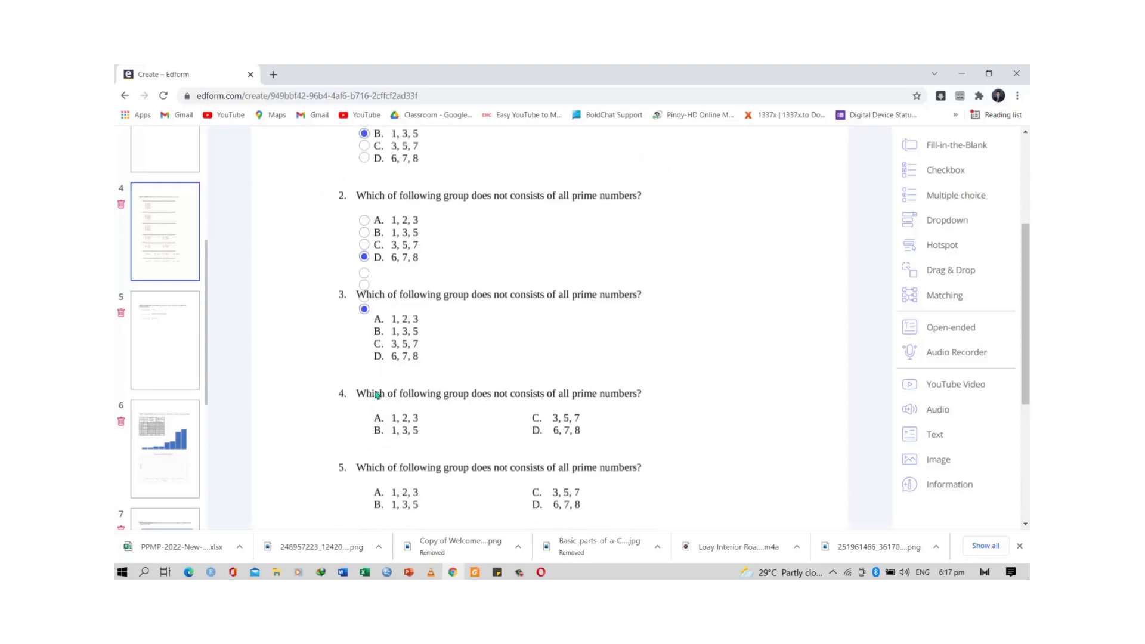
left_click_drag(348, 289, 346, 338)
left_click(363, 321)
- Duplicate the question 3 multiple choice field onto question 4 and set it to 2 choices in 2 columns
mouse_move(362, 355)
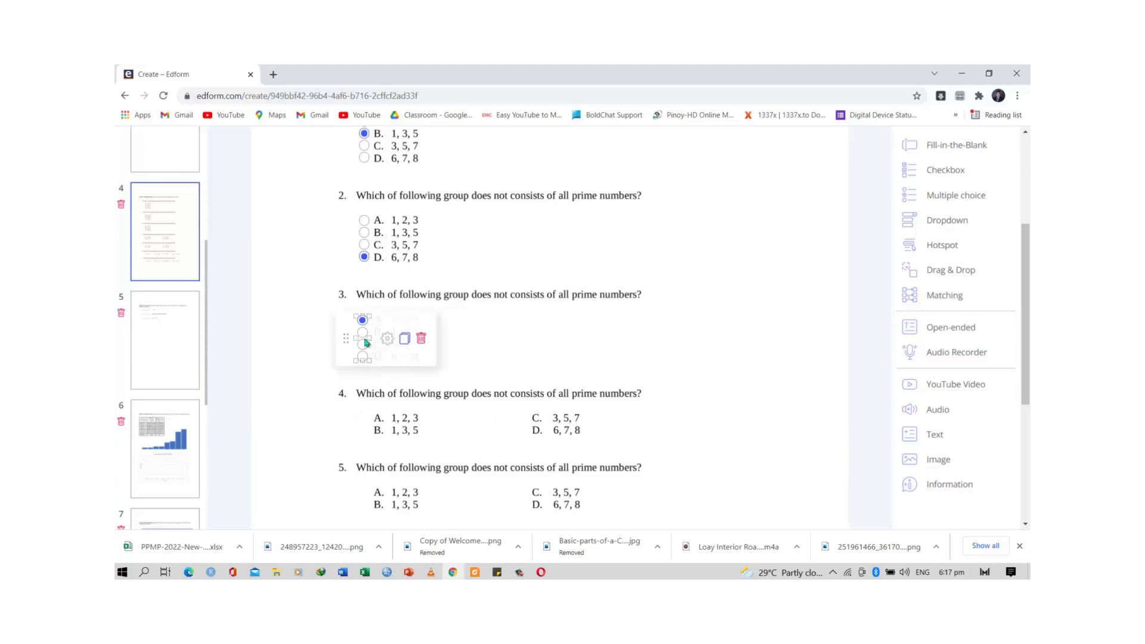
left_click(406, 344)
left_click_drag(351, 391, 344, 441)
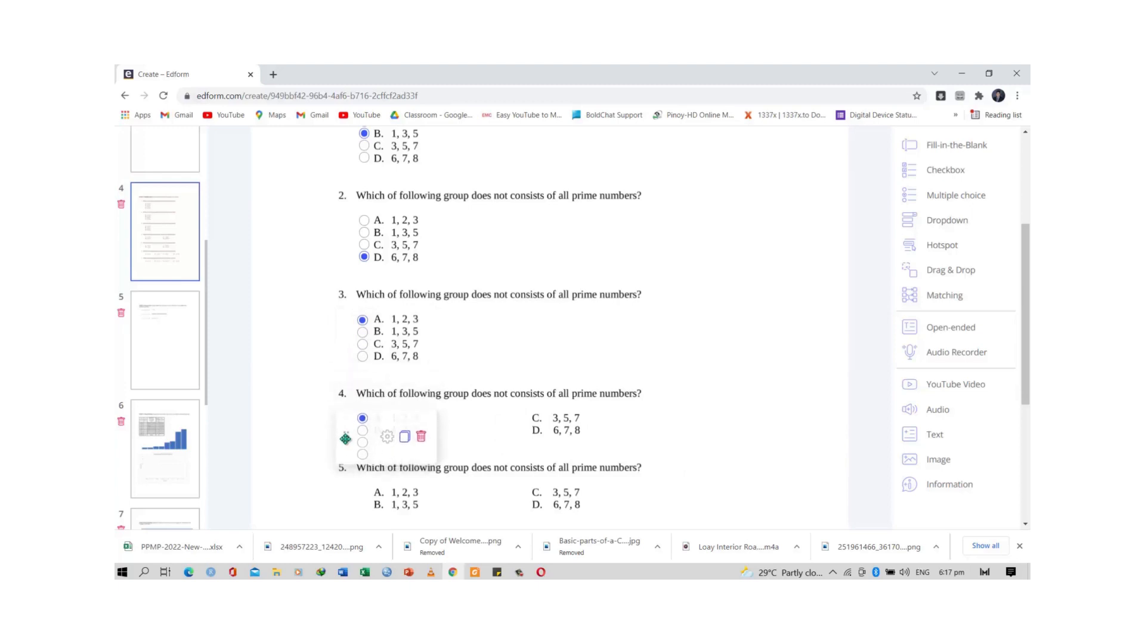
left_click(388, 438)
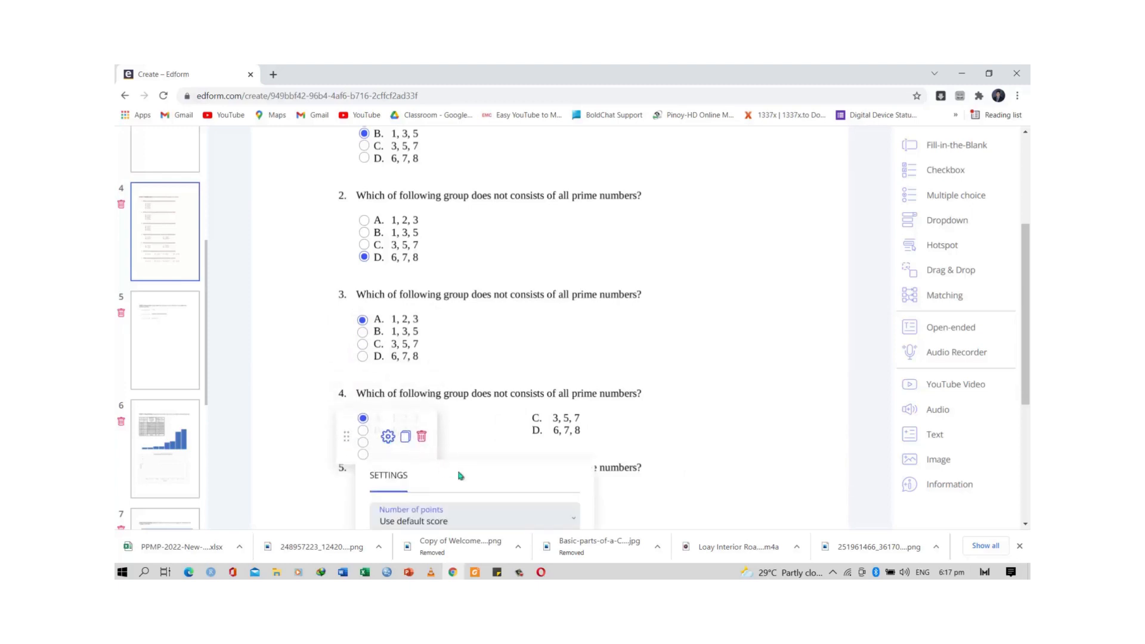
scroll(485, 459, "down", 4)
left_click(478, 267)
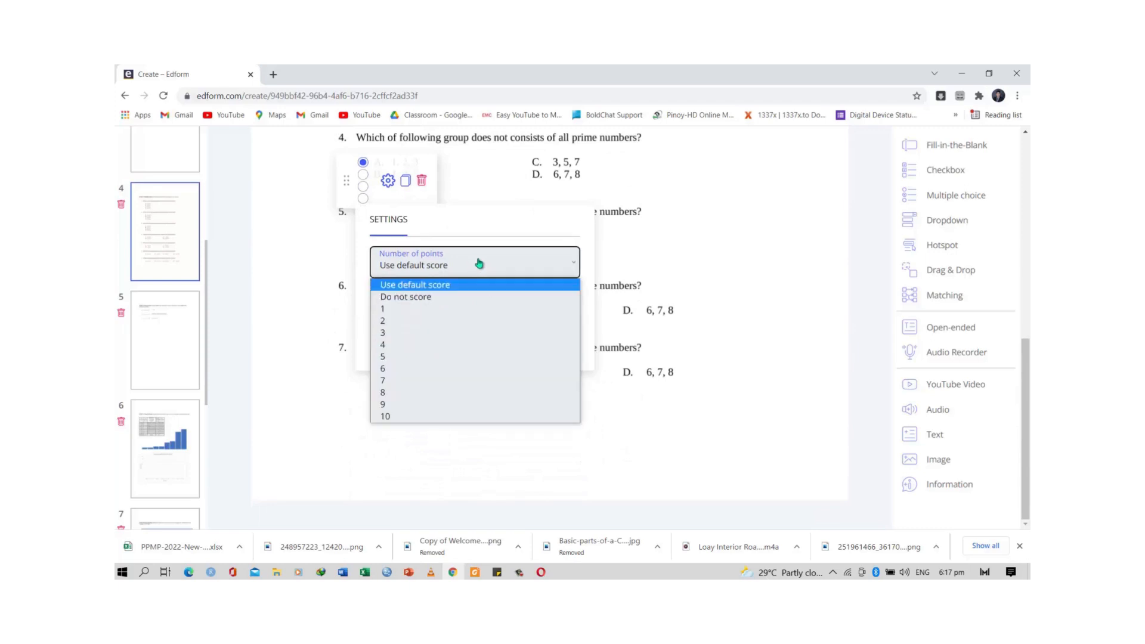
left_click(519, 236)
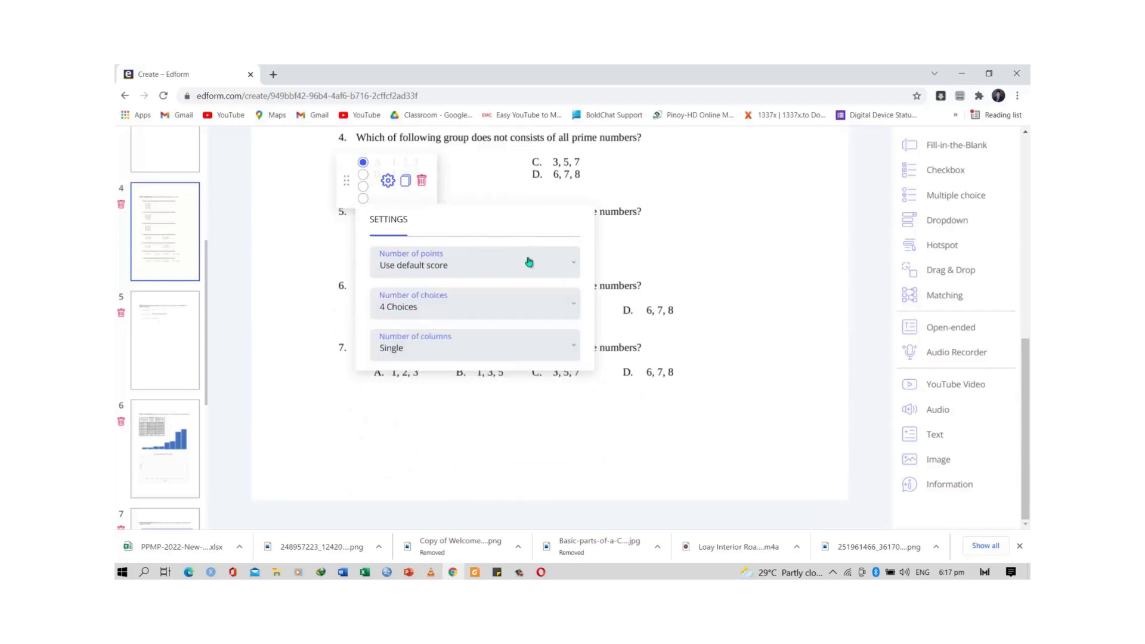
left_click(450, 306)
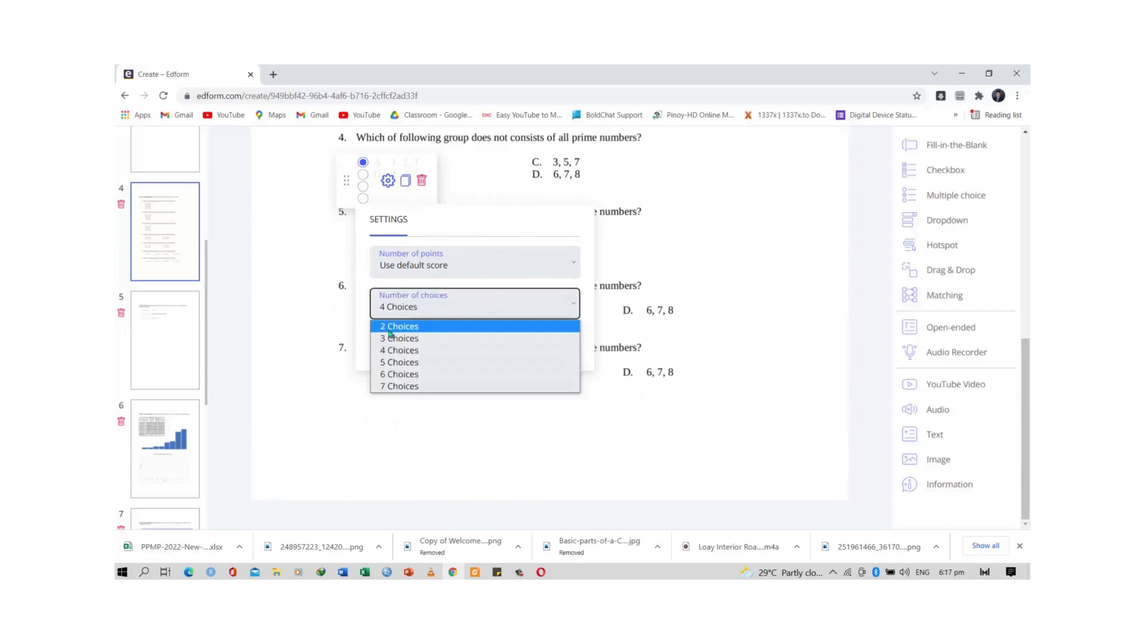
left_click(390, 327)
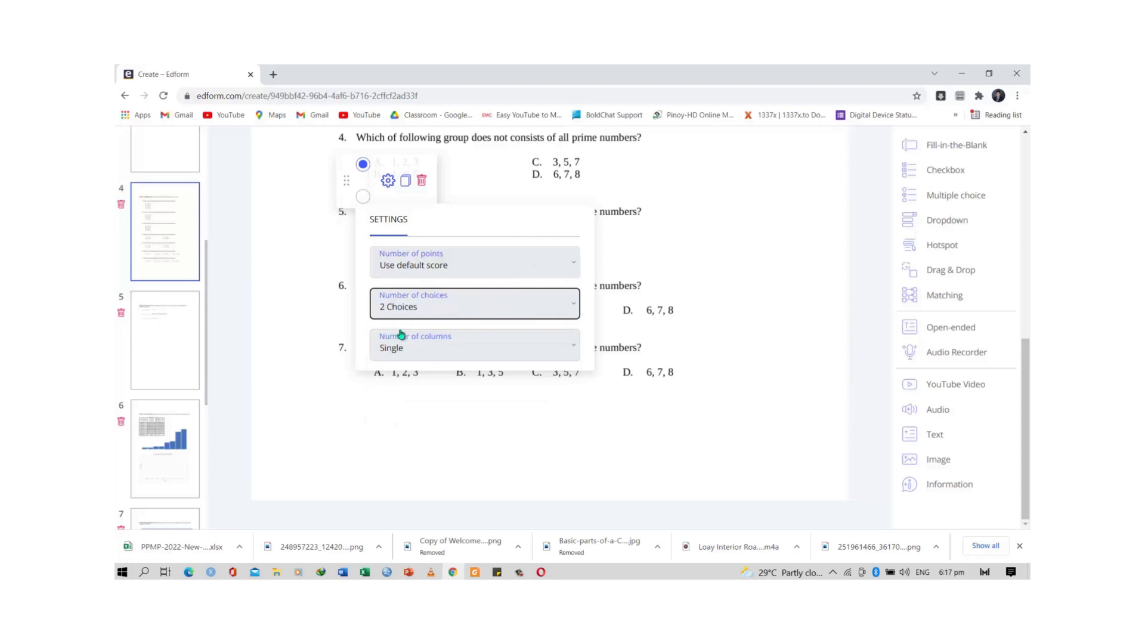
left_click(429, 352)
left_click(425, 381)
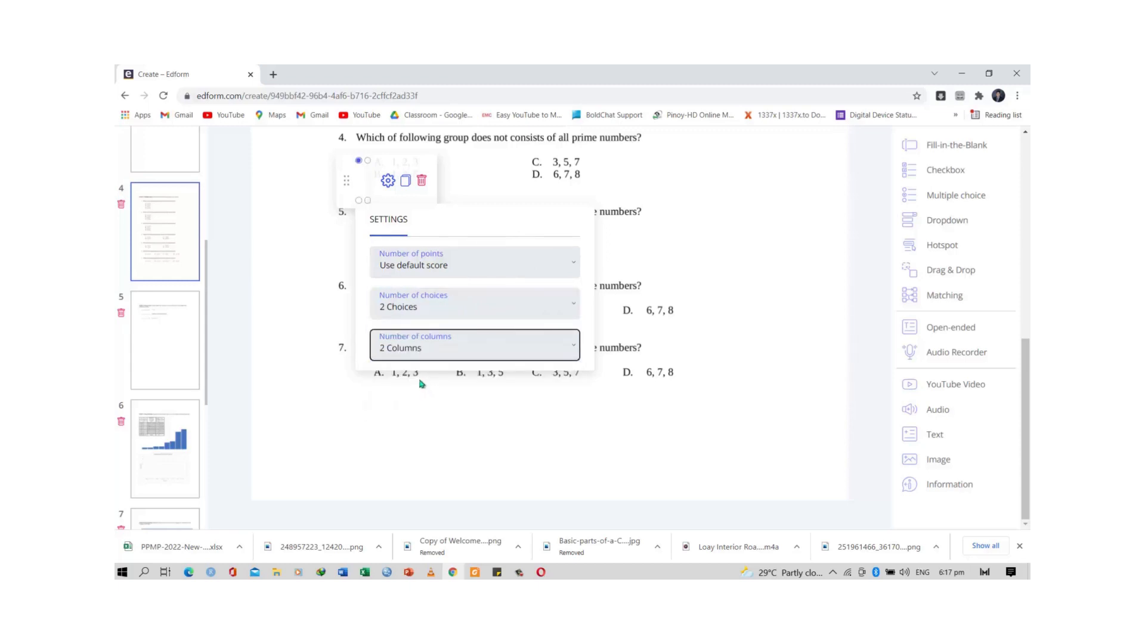
left_click(388, 180)
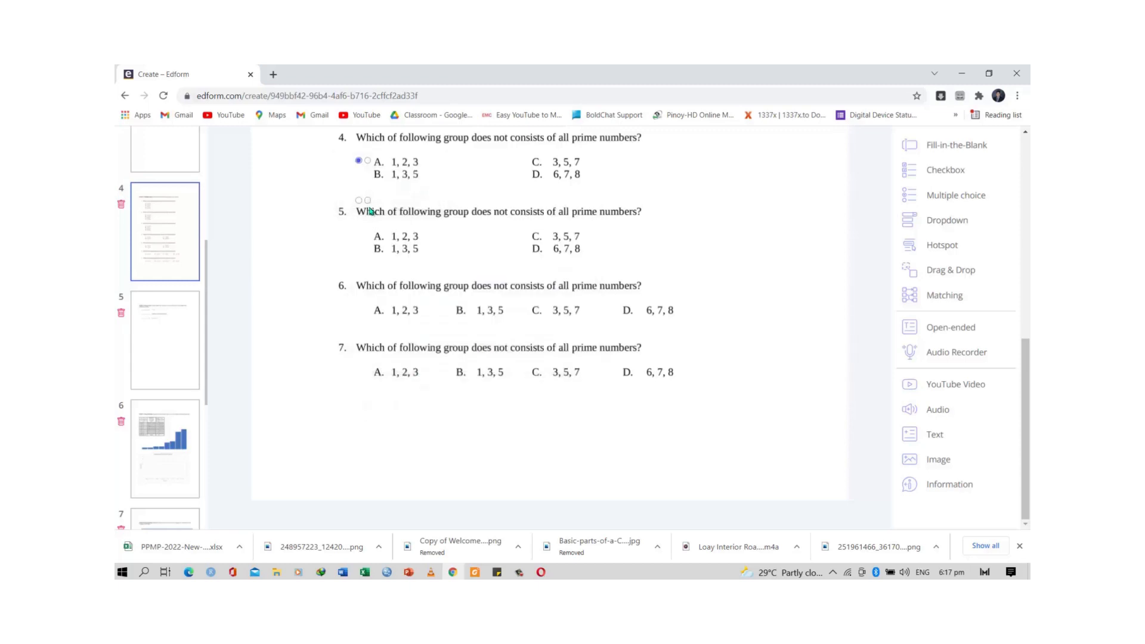
- Resize and move the question 4 multiple choice field so its two columns line up with options A to D
left_click_drag(369, 196, 532, 174)
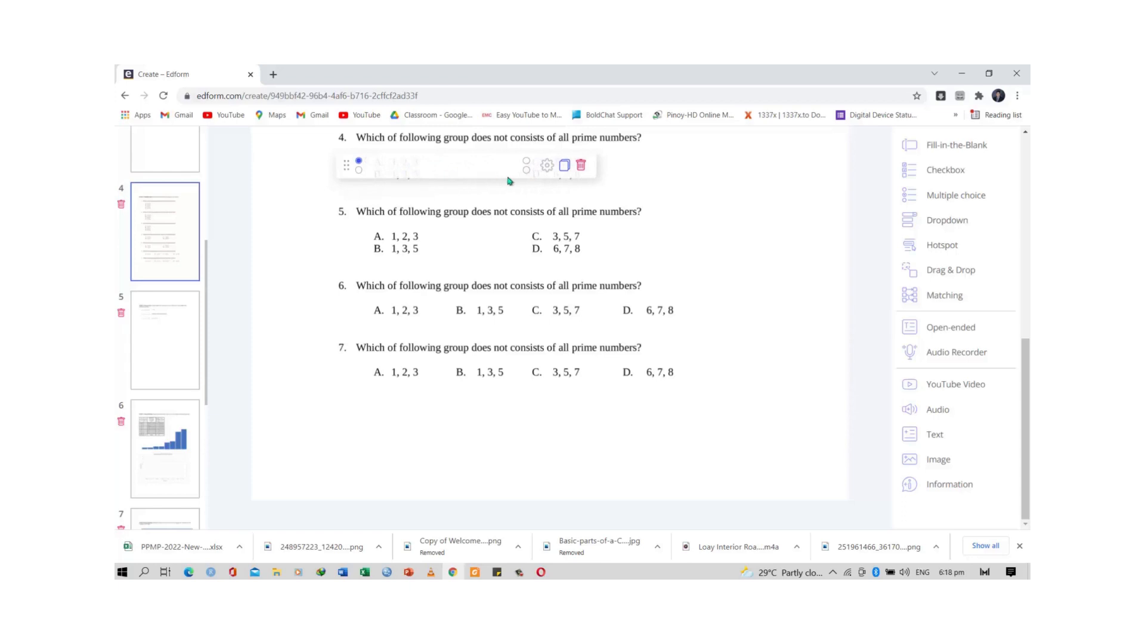
left_click_drag(442, 171, 442, 177)
left_click_drag(350, 169, 353, 168)
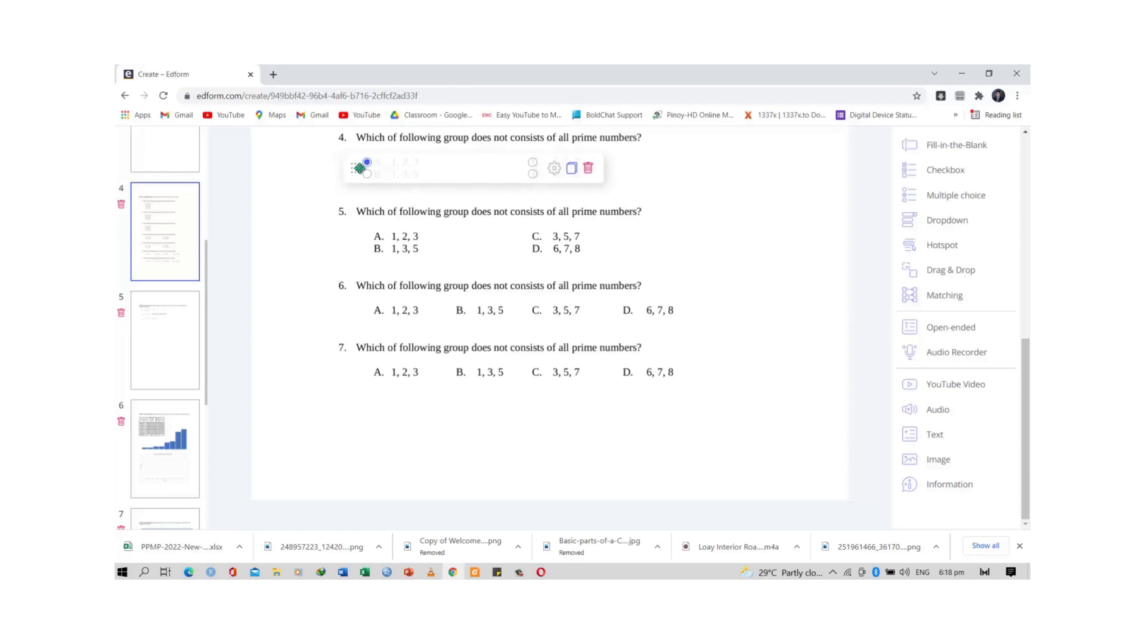
left_click_drag(534, 168, 529, 168)
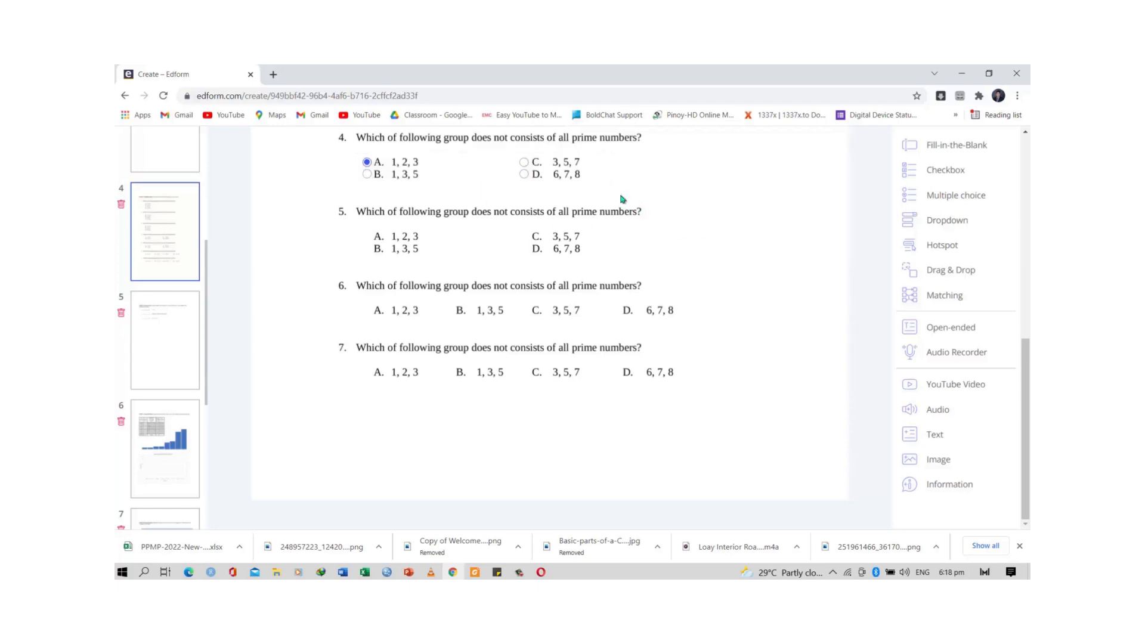
- Duplicate the question 4 multiple choice field onto question 5 and mark option C as correct
left_click(564, 168)
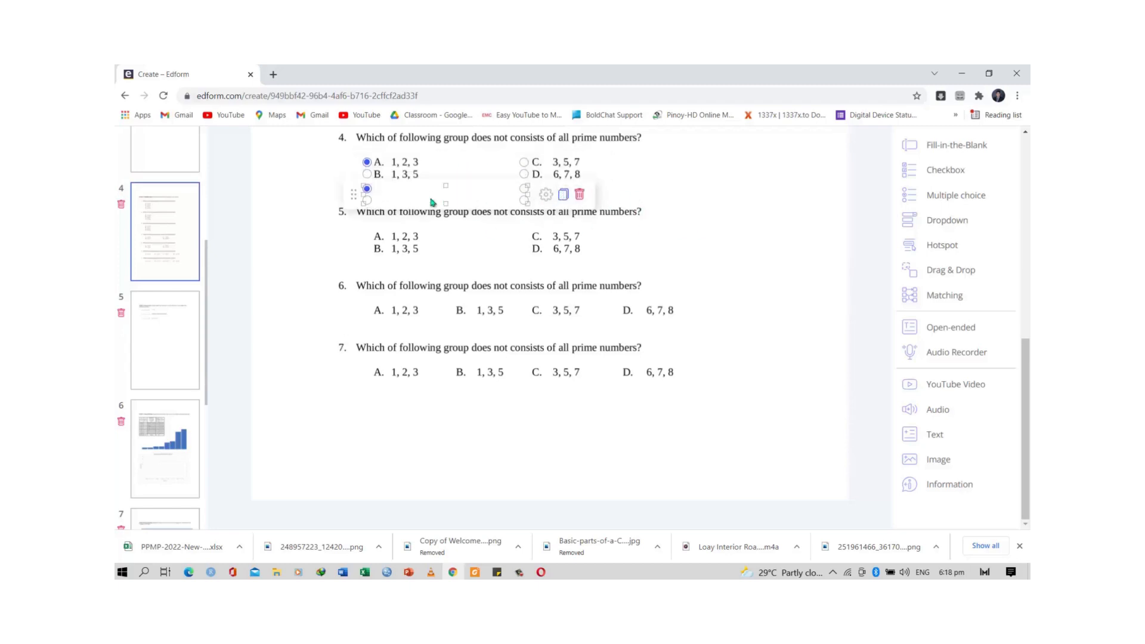
left_click_drag(354, 195, 355, 244)
left_click(524, 236)
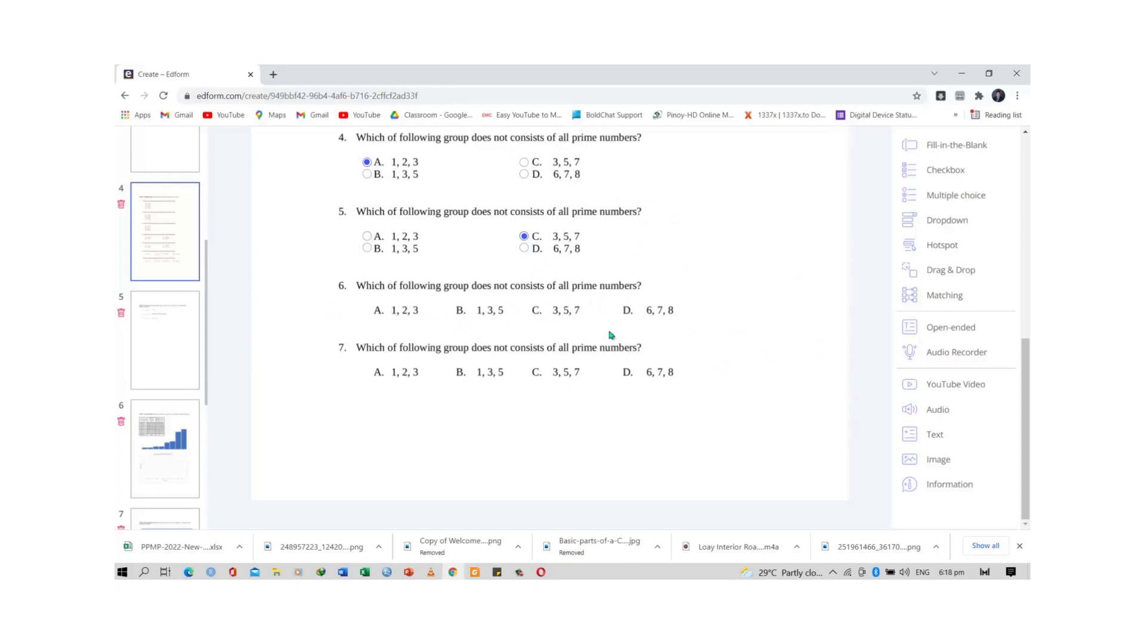
- Duplicate the question 5 multiple choice field onto question 6 and check its available numbers of choices
mouse_move(524, 244)
left_click(565, 243)
left_click_drag(356, 269, 364, 319)
left_click(547, 316)
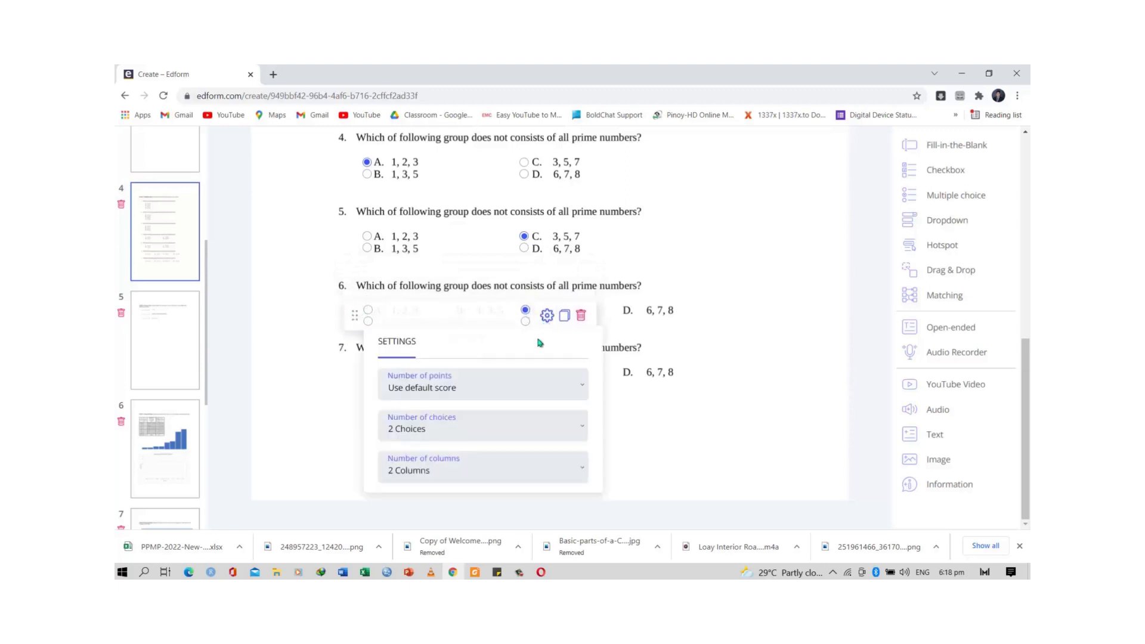
left_click(449, 430)
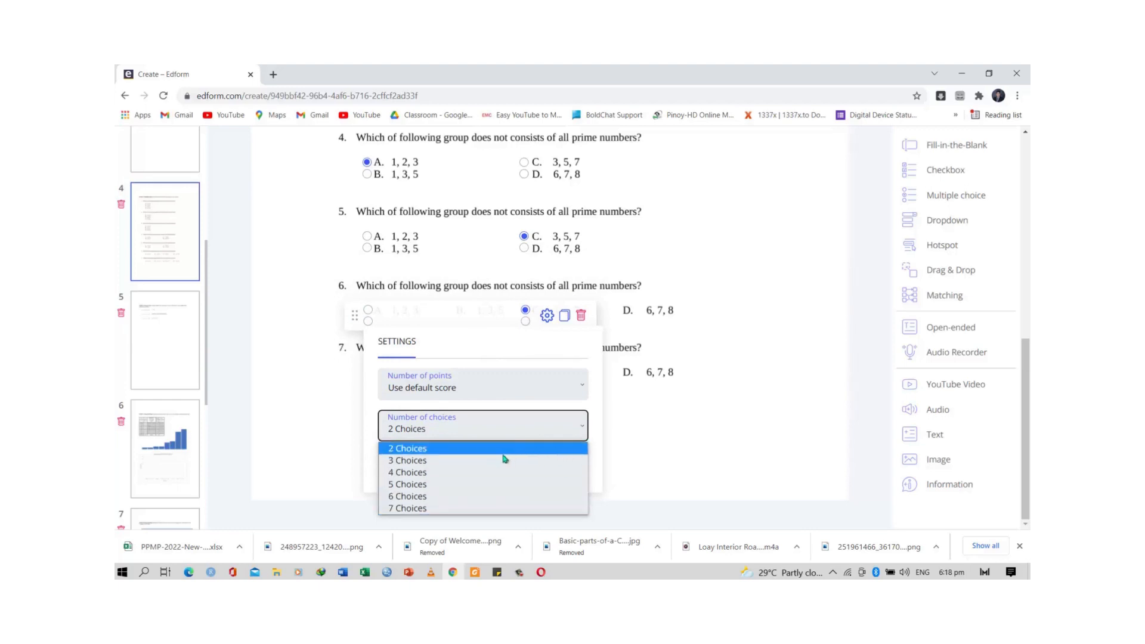
left_click(602, 472)
left_click(630, 445)
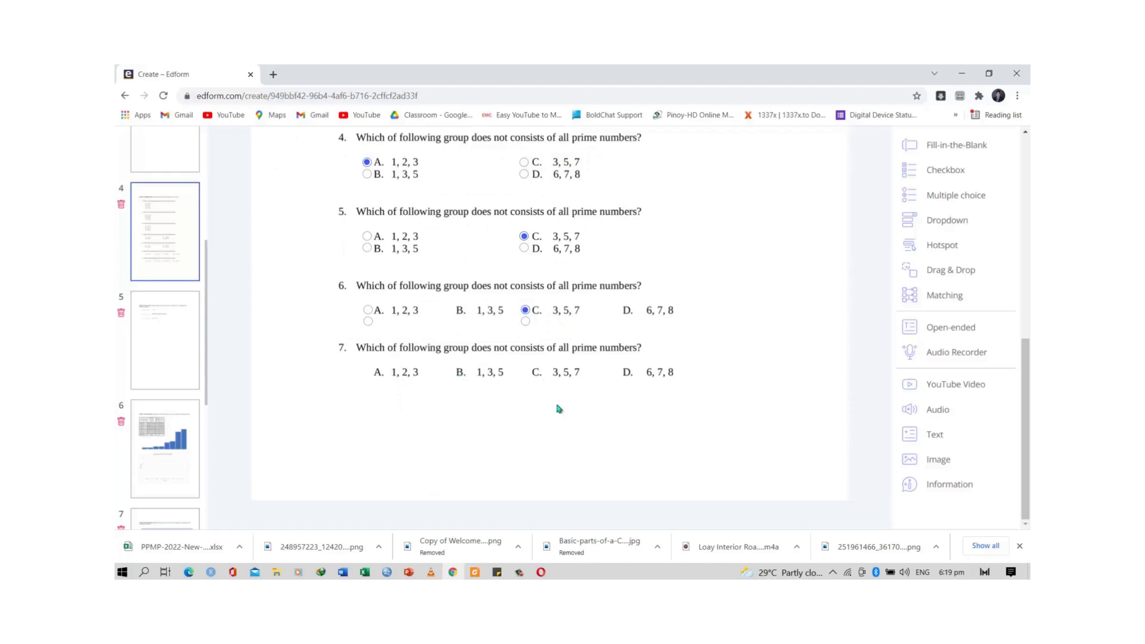
scroll(596, 411, "up", 2)
scroll(607, 403, "down", 2)
scroll(790, 376, "up", 2)
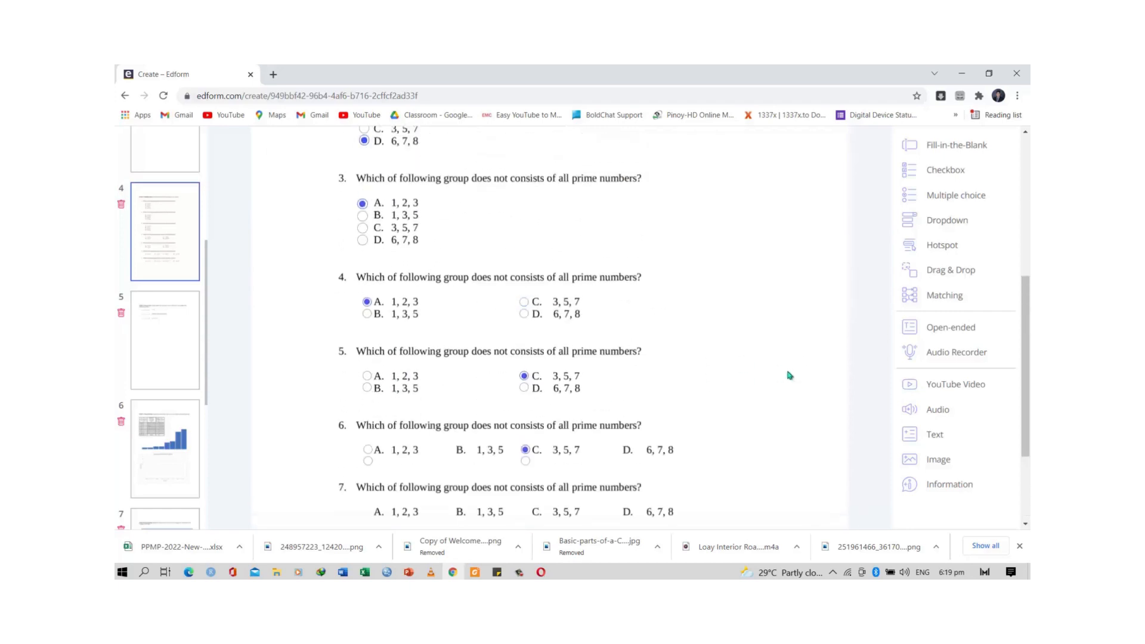
scroll(382, 179, "down", 2)
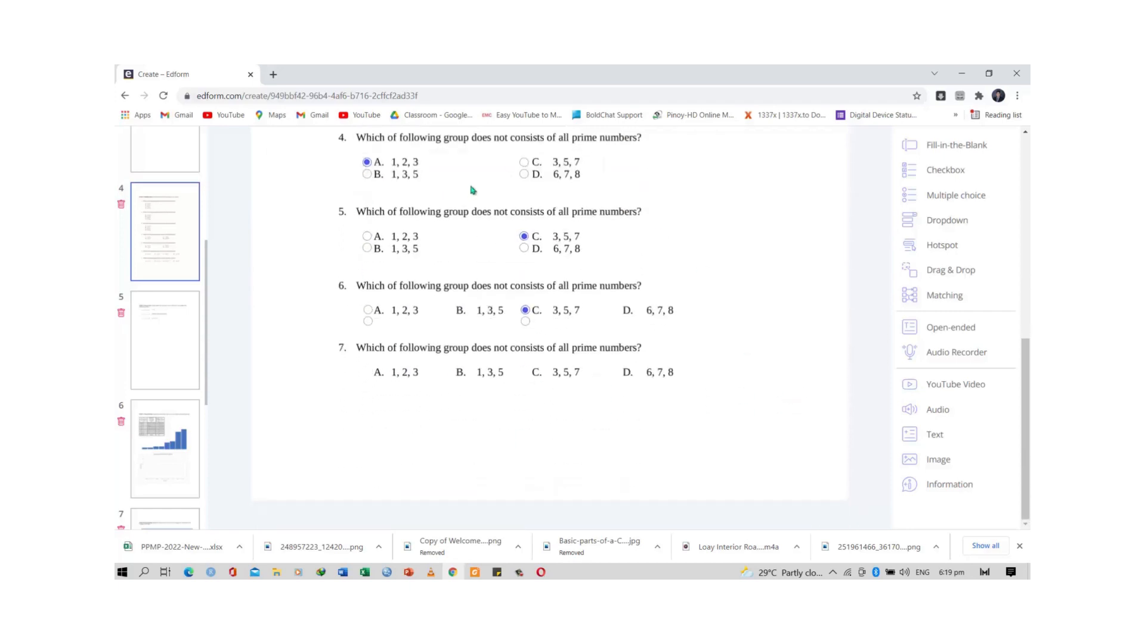
scroll(495, 257, "up", 2)
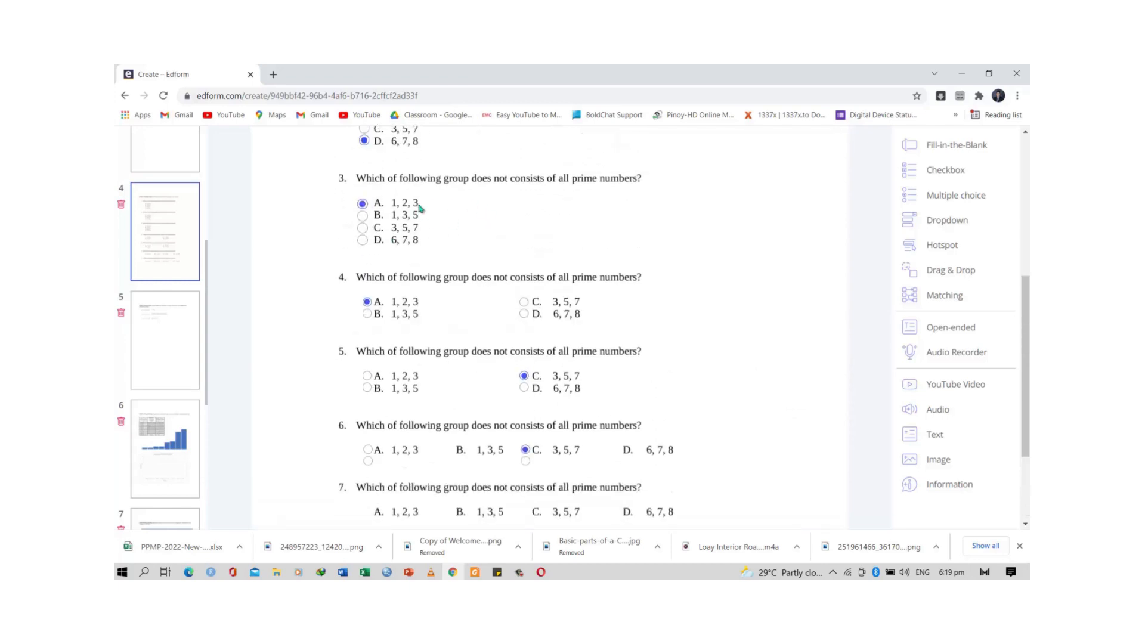
scroll(557, 382, "down", 2)
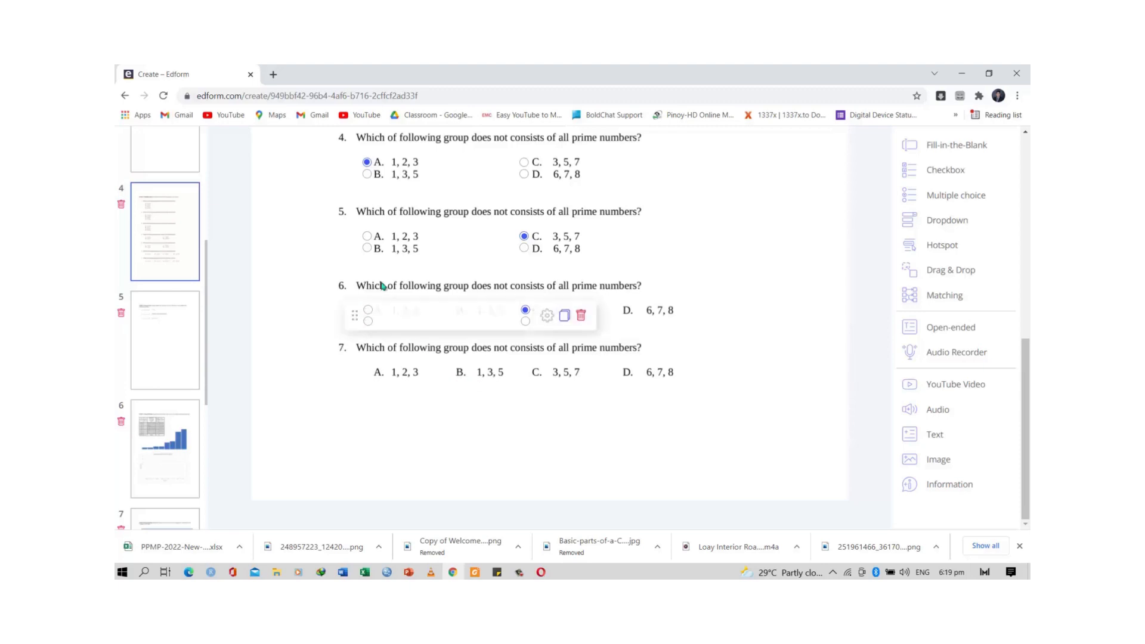
- On the Part F True or False page, place a dropdown field on the item 1 blank and widen it
left_click(162, 327)
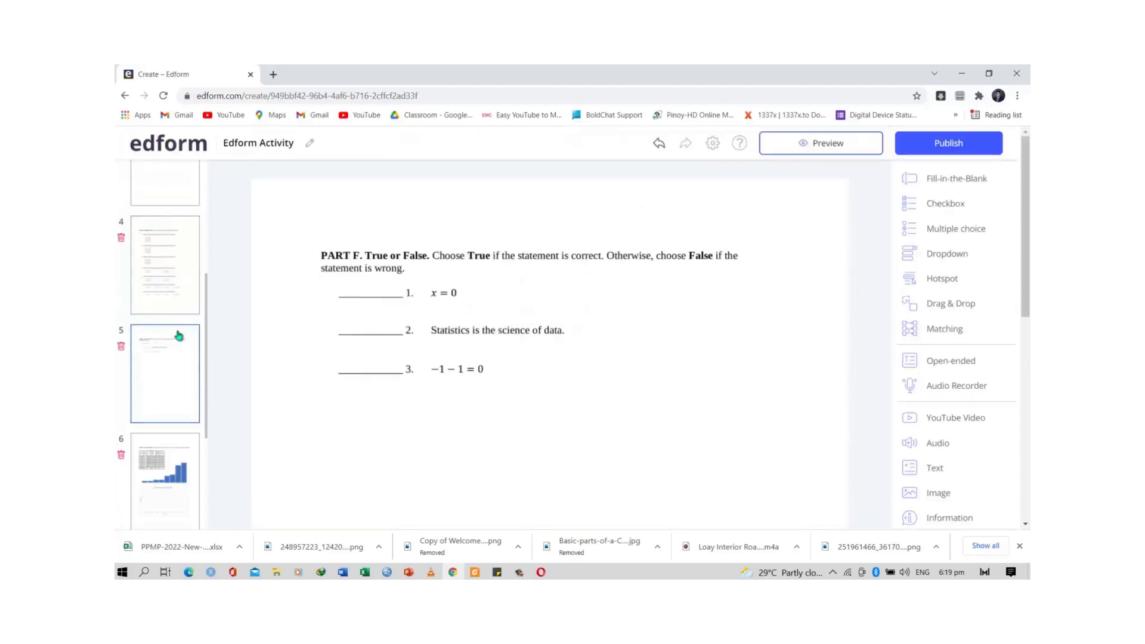
scroll(456, 321, "down", 2)
scroll(455, 321, "up", 3)
left_click_drag(1026, 212, 1025, 246)
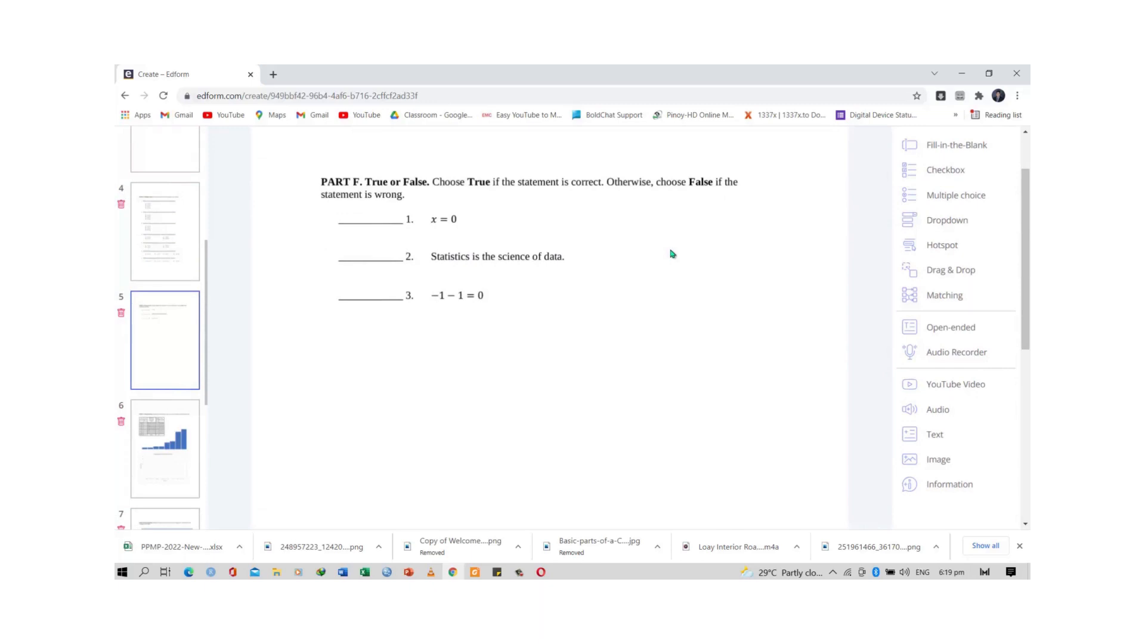
left_click(954, 197)
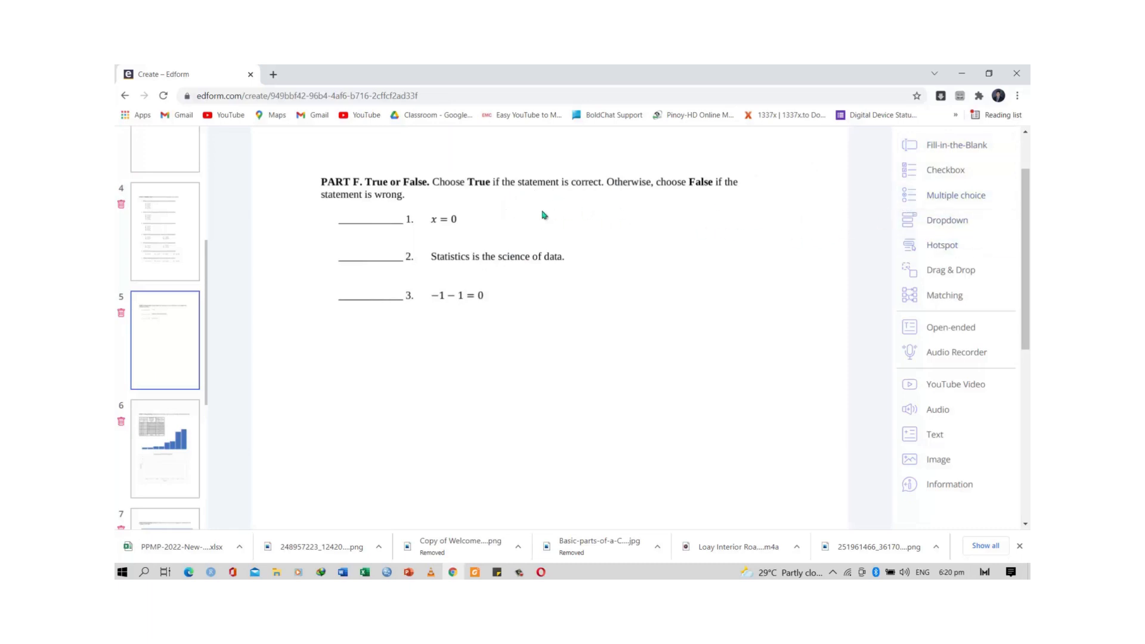
left_click(944, 228)
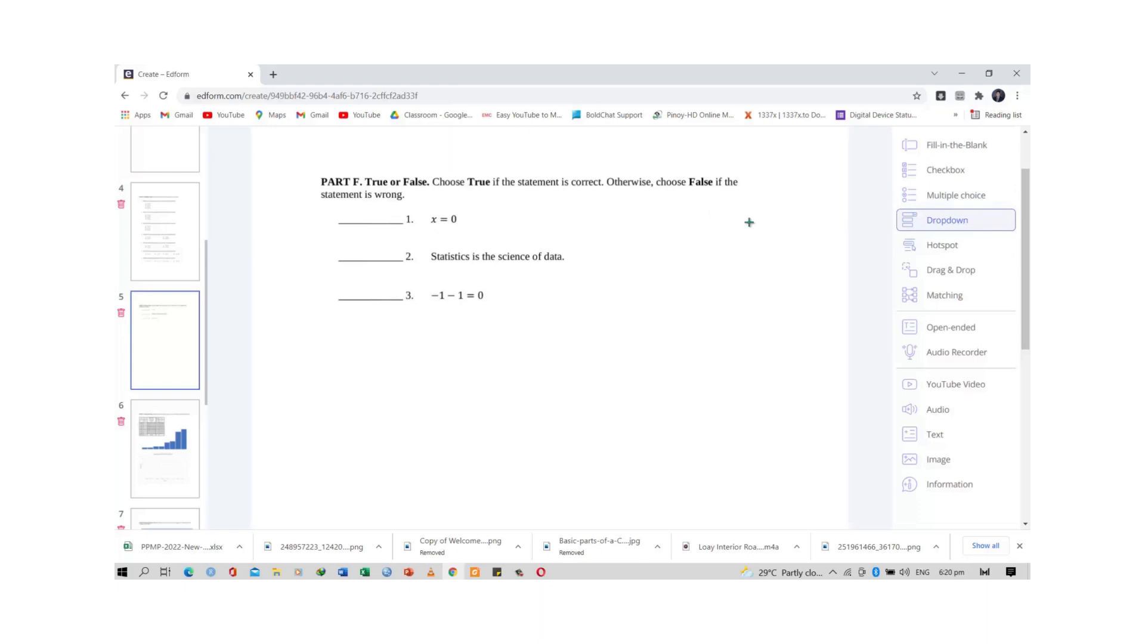
left_click(338, 216)
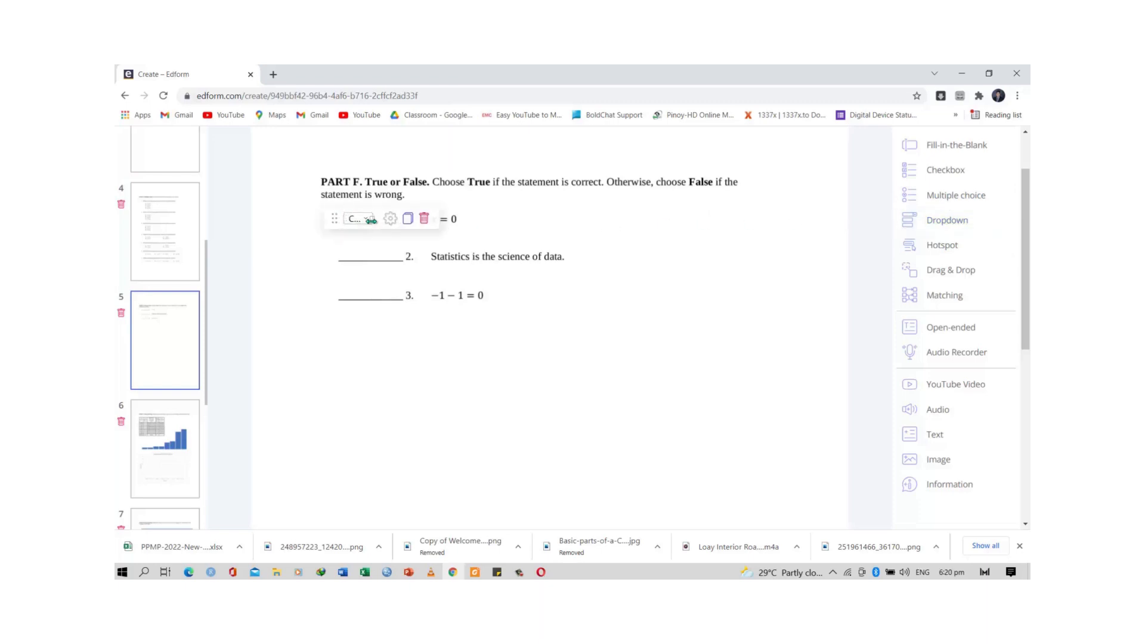
left_click_drag(377, 218, 340, 219)
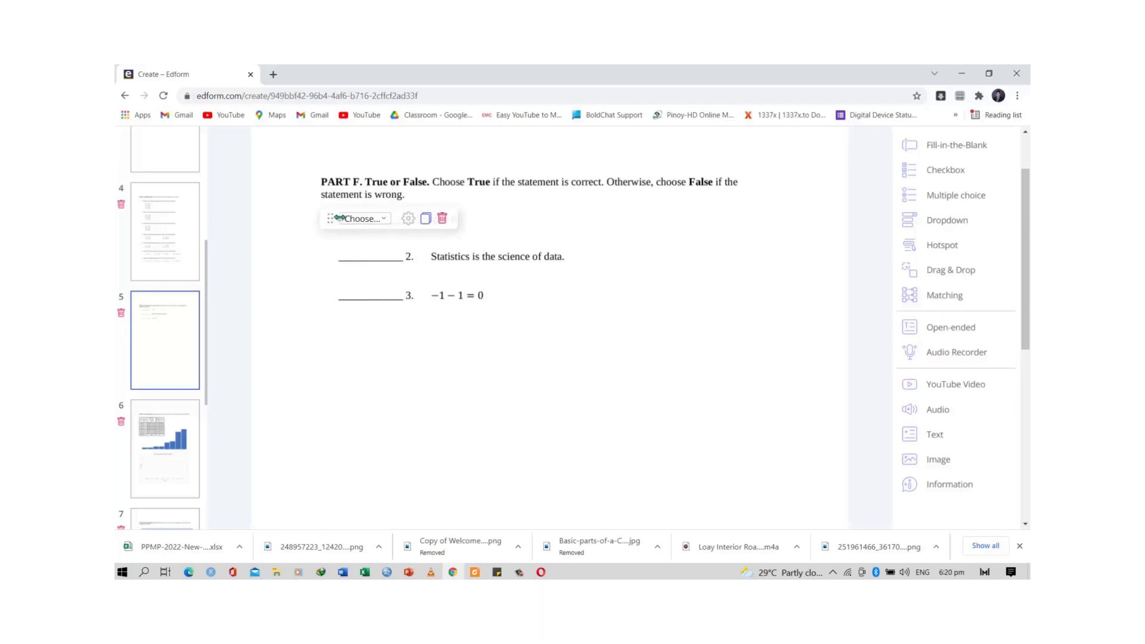
- Add the answer options True and False to the item 1 dropdown and mark True as correct
left_click(375, 222)
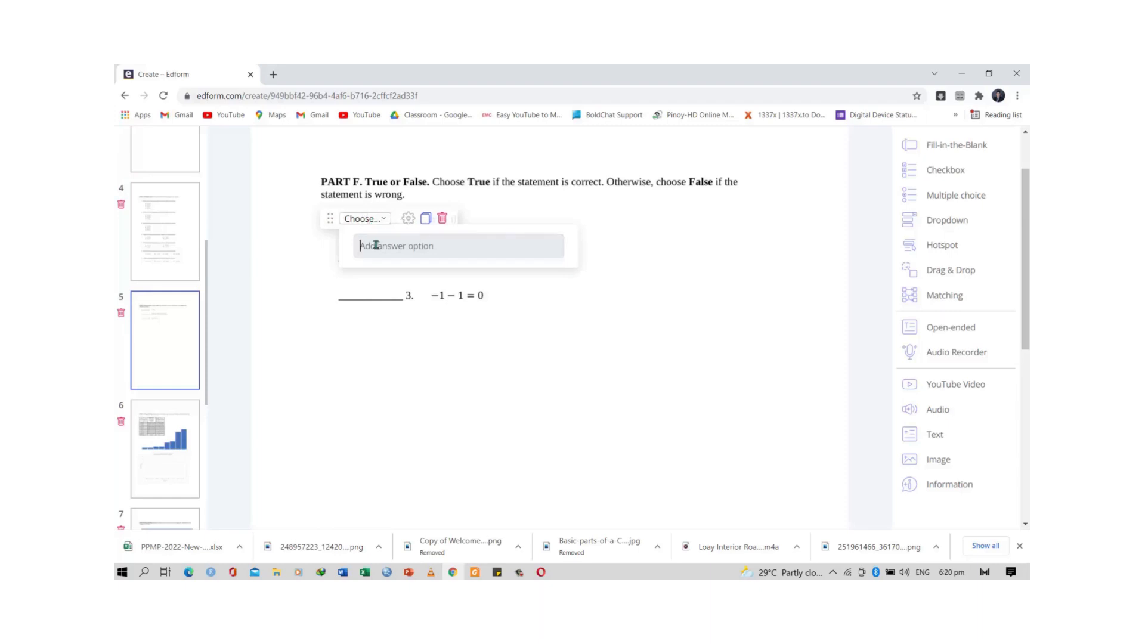
left_click(376, 245)
type("True")
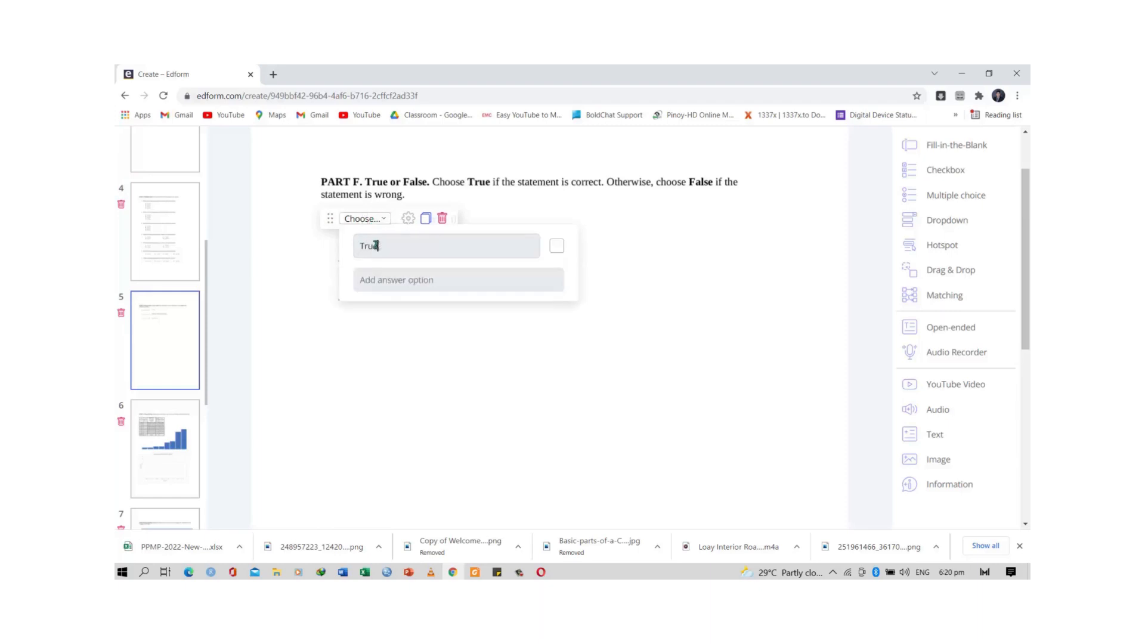
left_click(434, 280)
type("False")
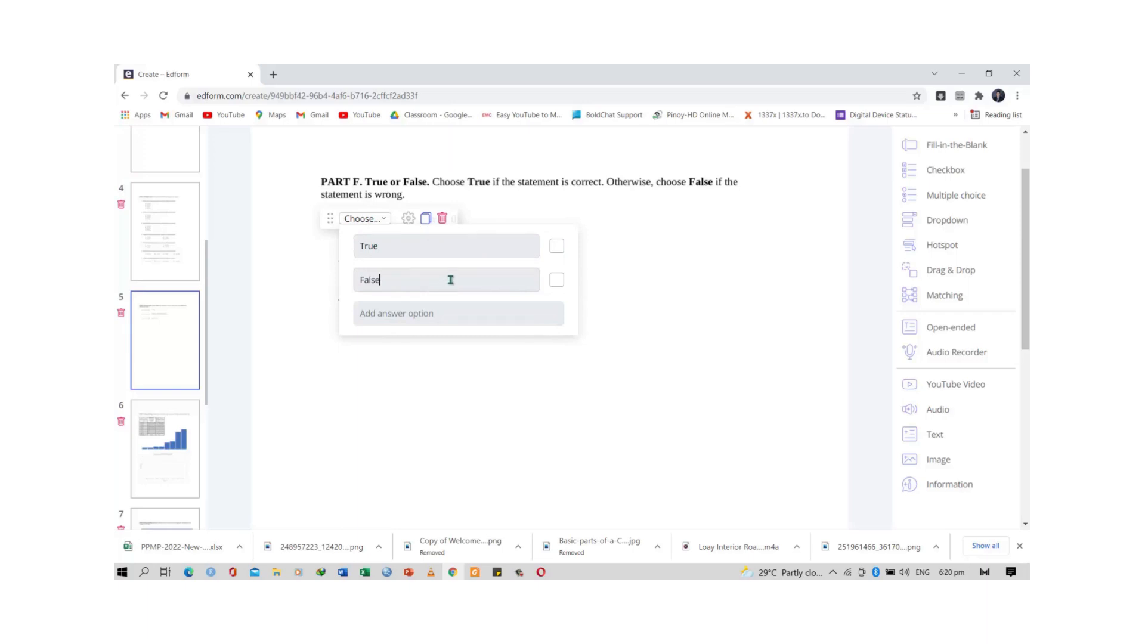
left_click(558, 247)
left_click(593, 262)
- Check the item 1 dropdown's points and style options, and widen and align the field to cover the whole blank
left_click(378, 222)
left_click(409, 219)
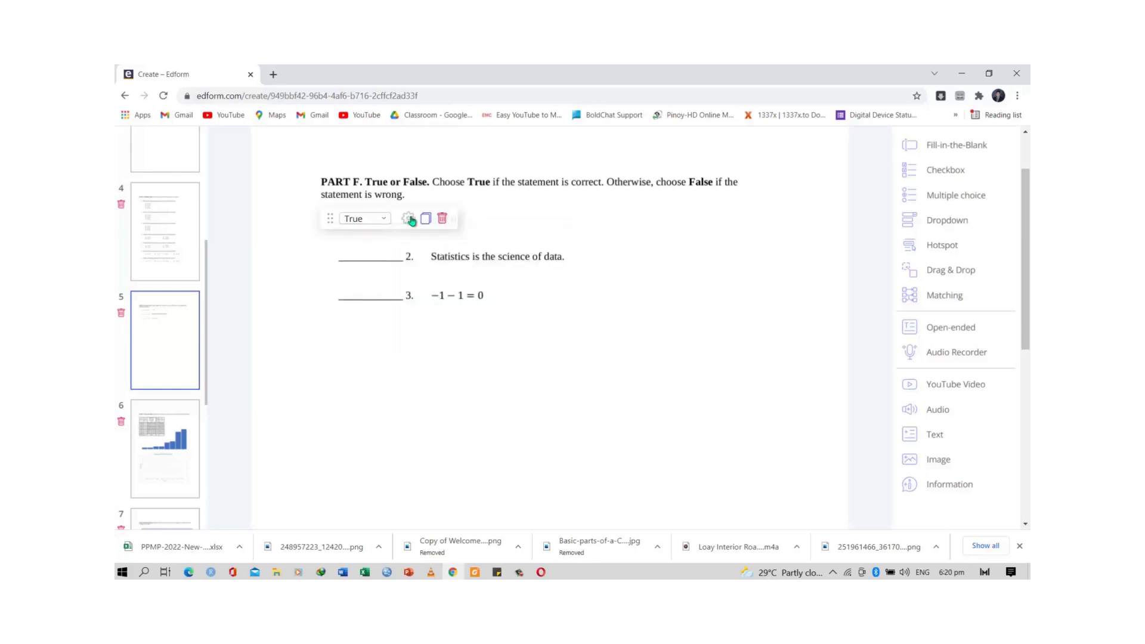
left_click(410, 219)
left_click(439, 282)
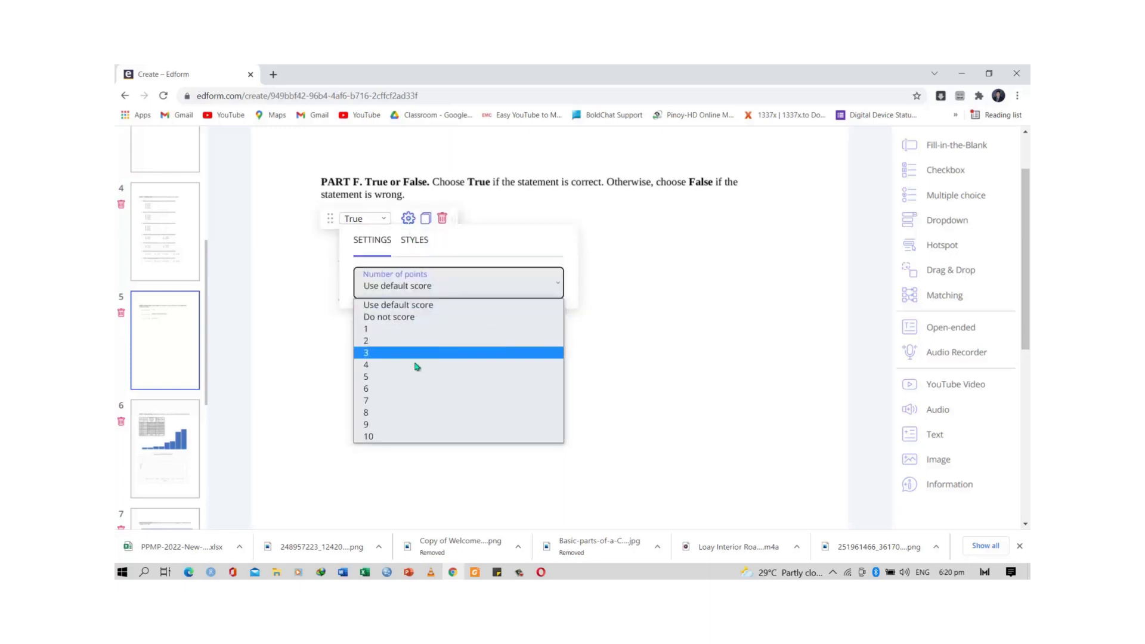
left_click(414, 240)
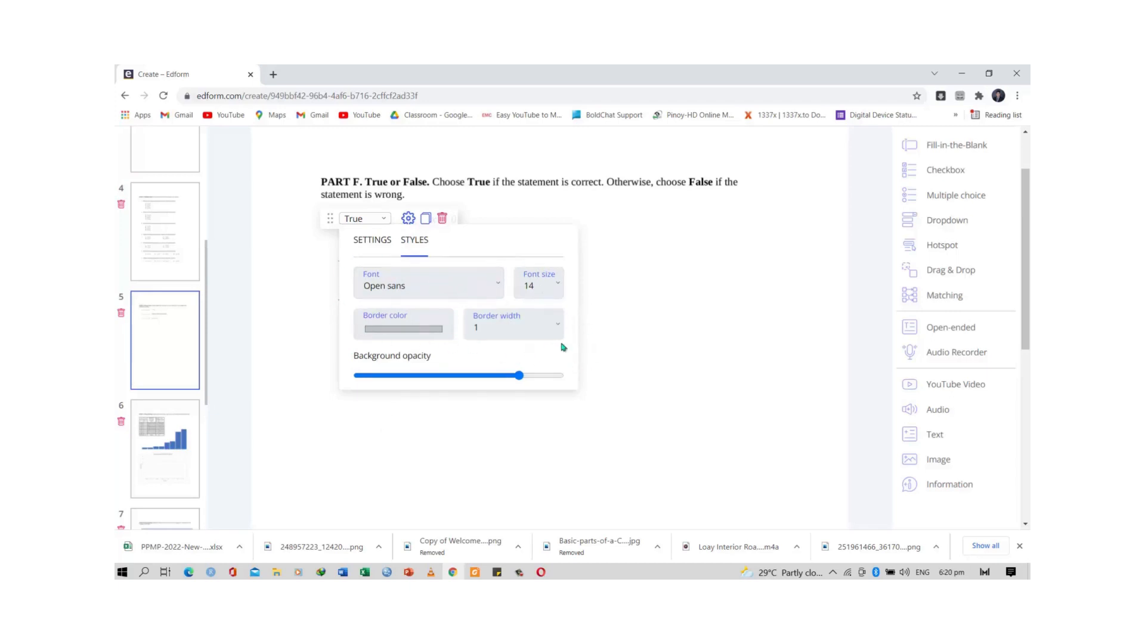
left_click(596, 344)
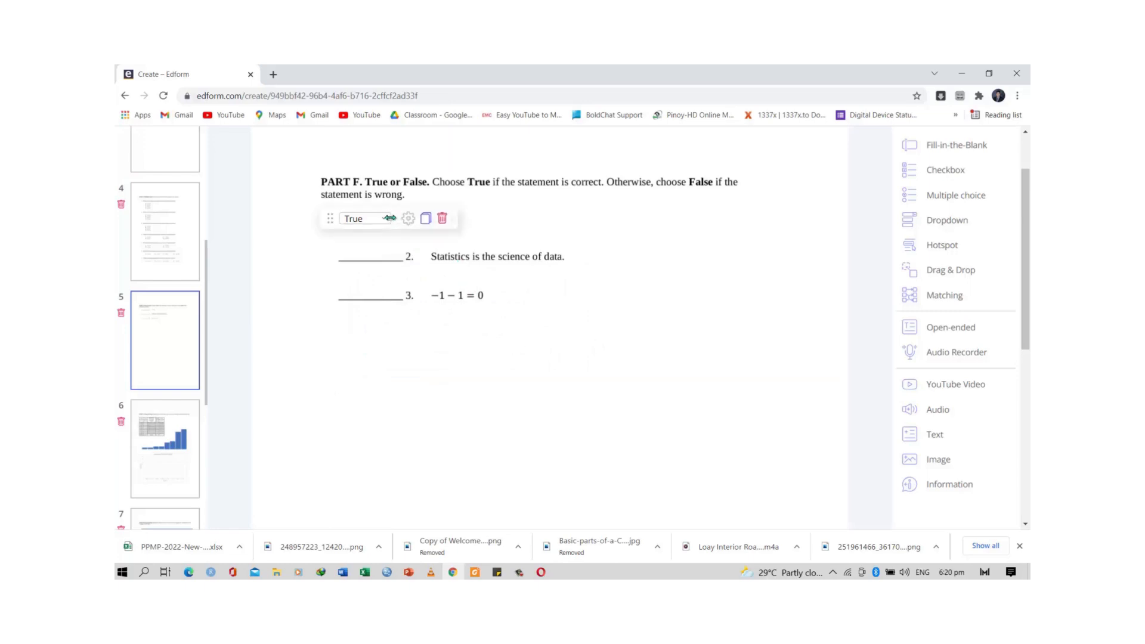
left_click_drag(388, 220, 400, 221)
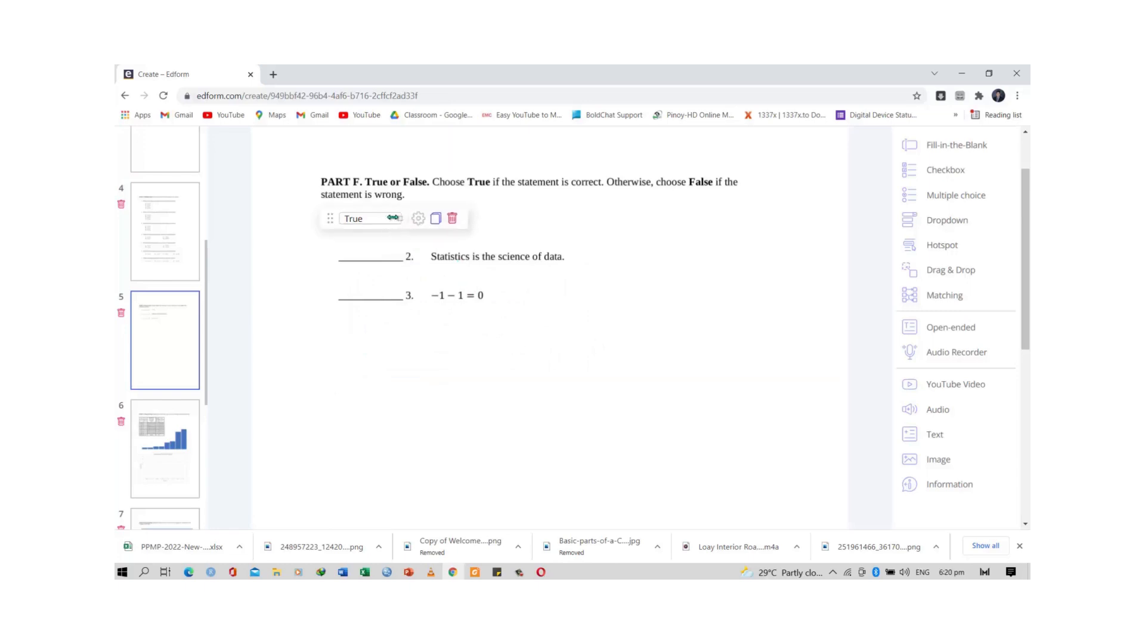
left_click_drag(329, 217, 329, 216)
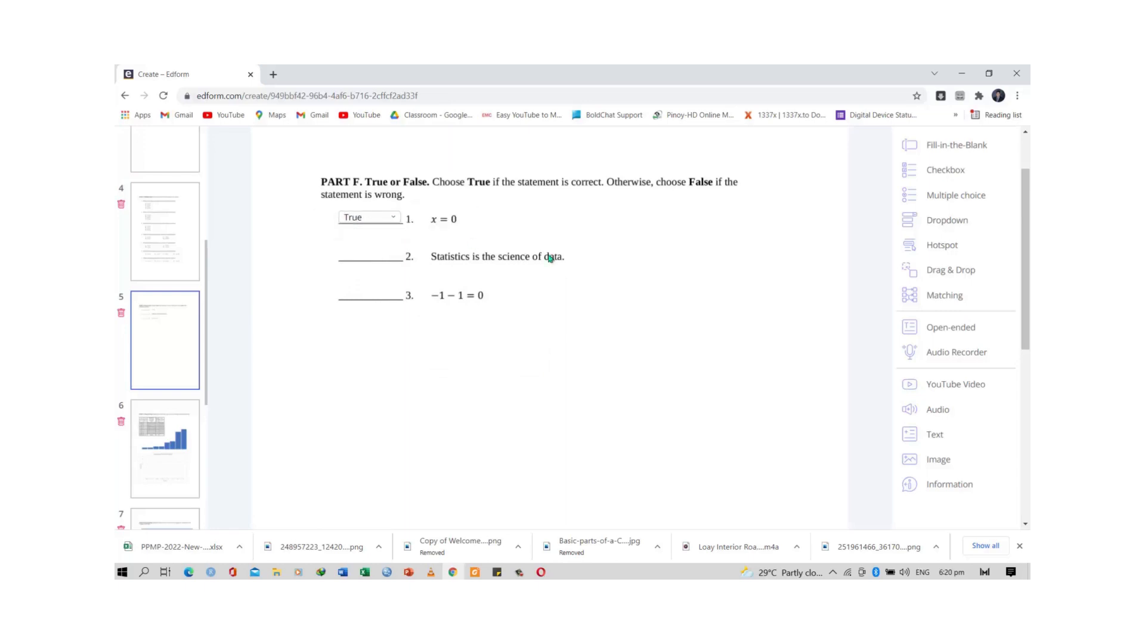
- Duplicate the item 1 dropdown onto the item 2 blank and mark False as its only correct answer
mouse_move(378, 222)
left_click(429, 220)
mouse_move(332, 239)
left_click_drag(332, 236, 333, 253)
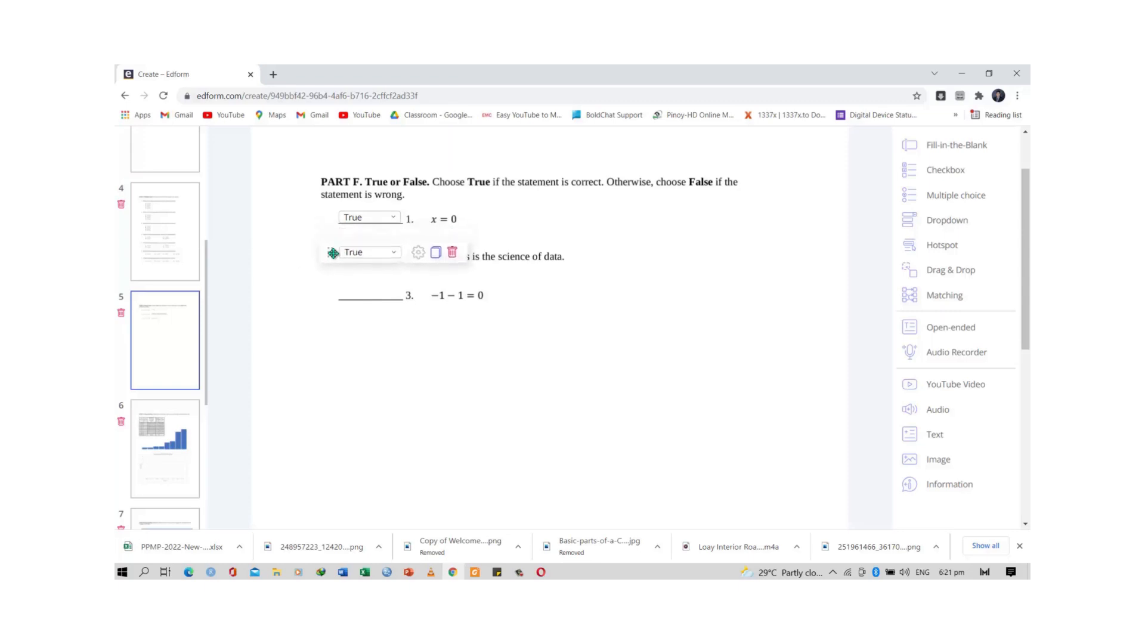
left_click(395, 255)
left_click(556, 314)
left_click(557, 280)
left_click(555, 314)
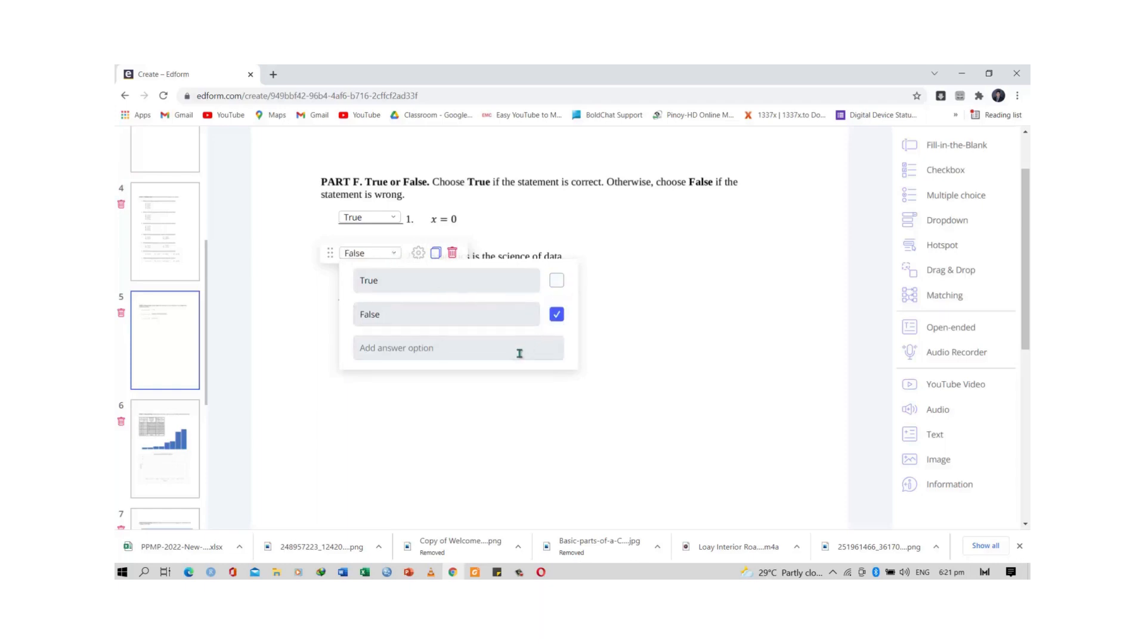
left_click(476, 416)
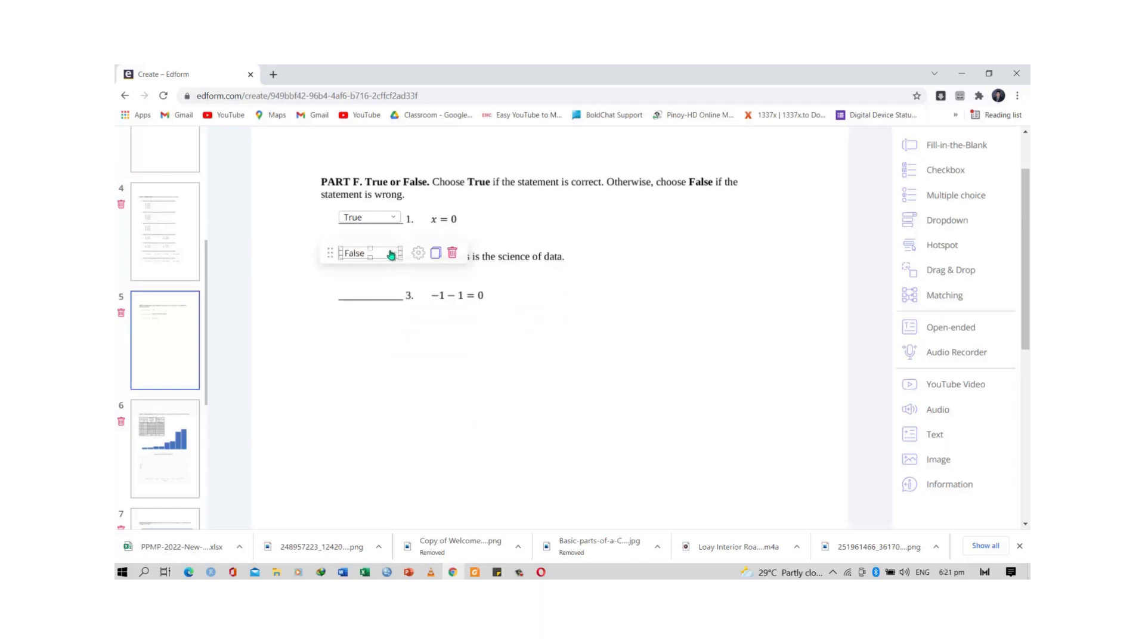
- Duplicate the item 2 dropdown onto the item 3 blank and mark True as the correct answer
left_click(436, 253)
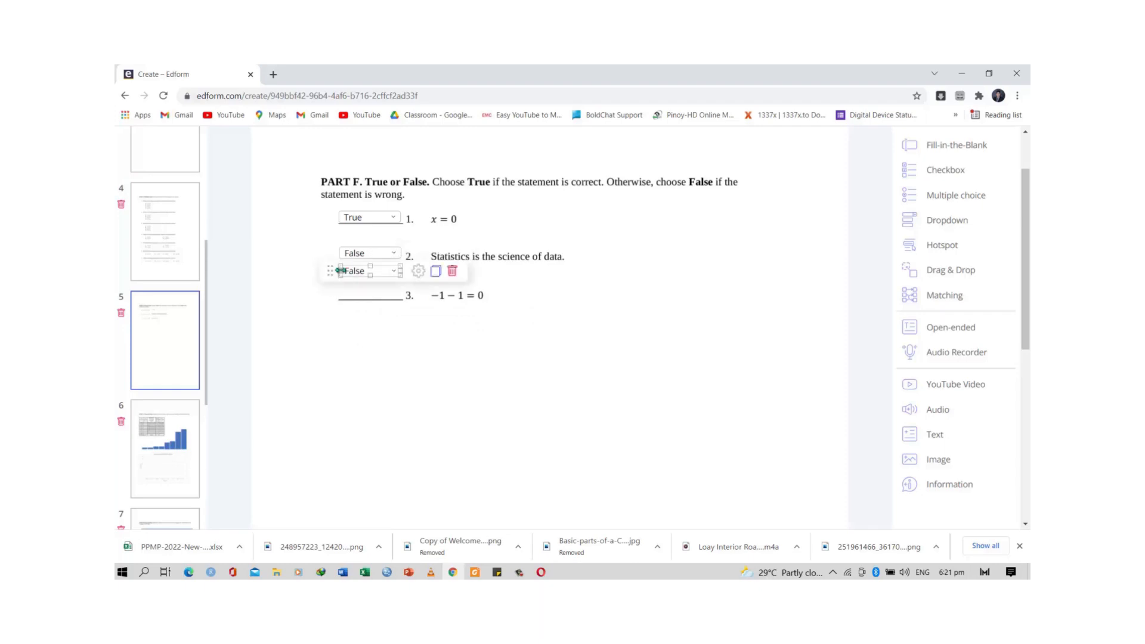
left_click_drag(329, 270, 330, 292)
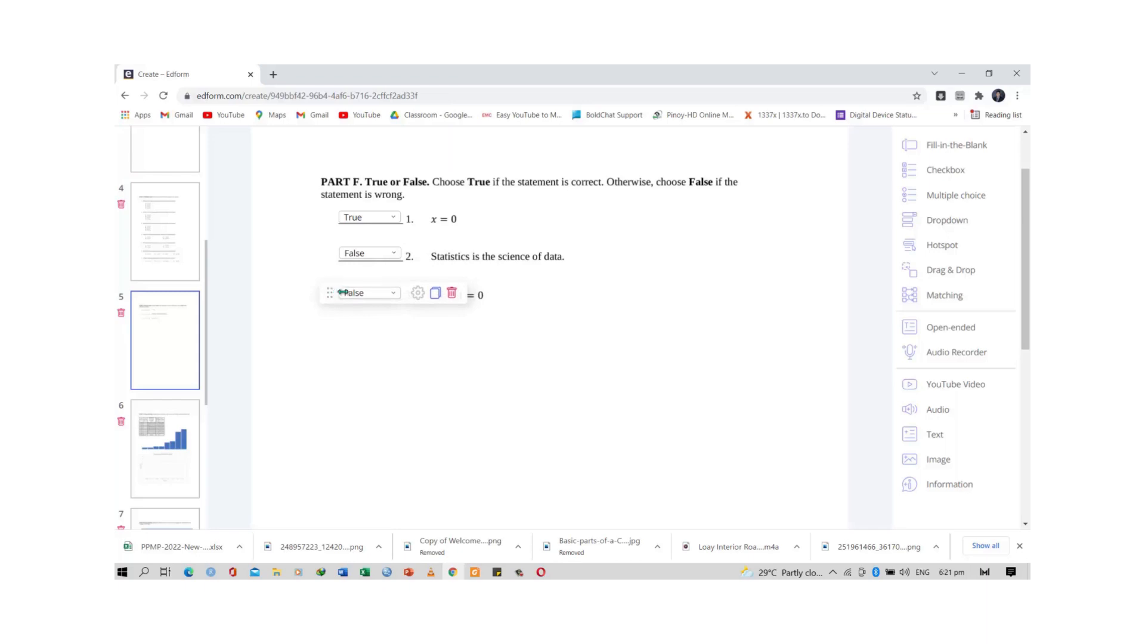
left_click(349, 294)
left_click(556, 321)
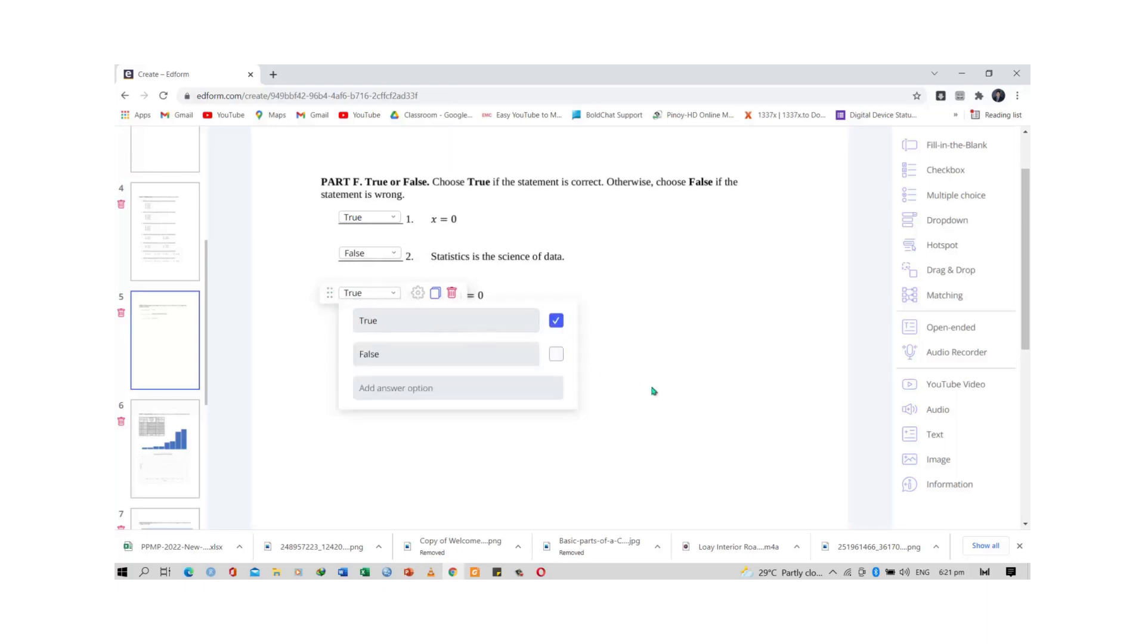
left_click(652, 392)
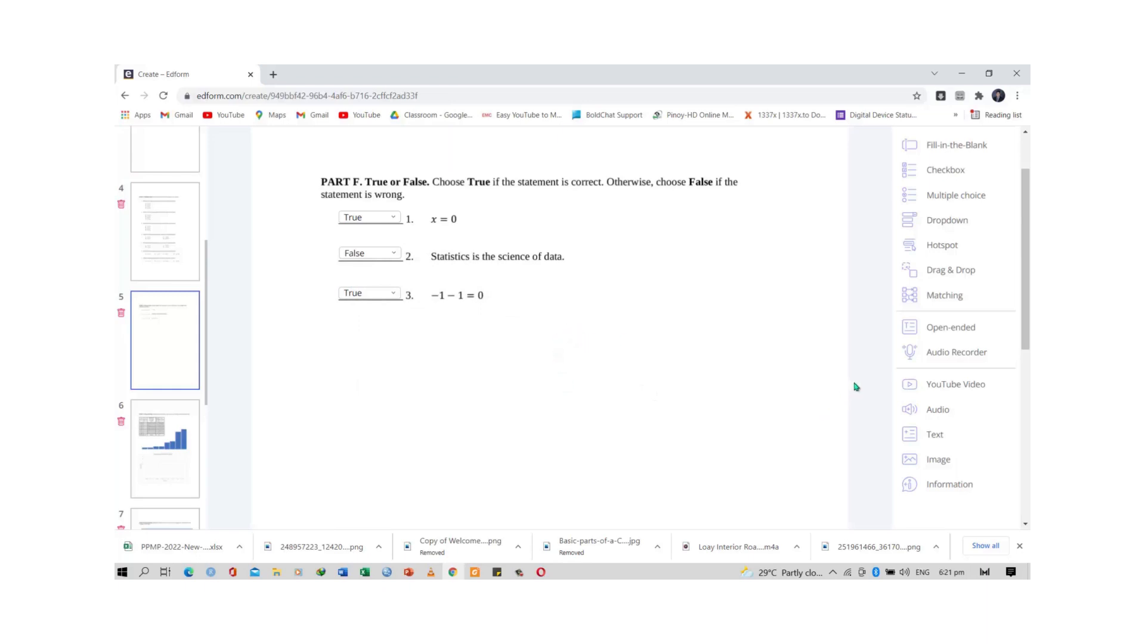
- Open worksheet page 7 with the blue table and the computer equipment picture
scroll(190, 418, "down", 2)
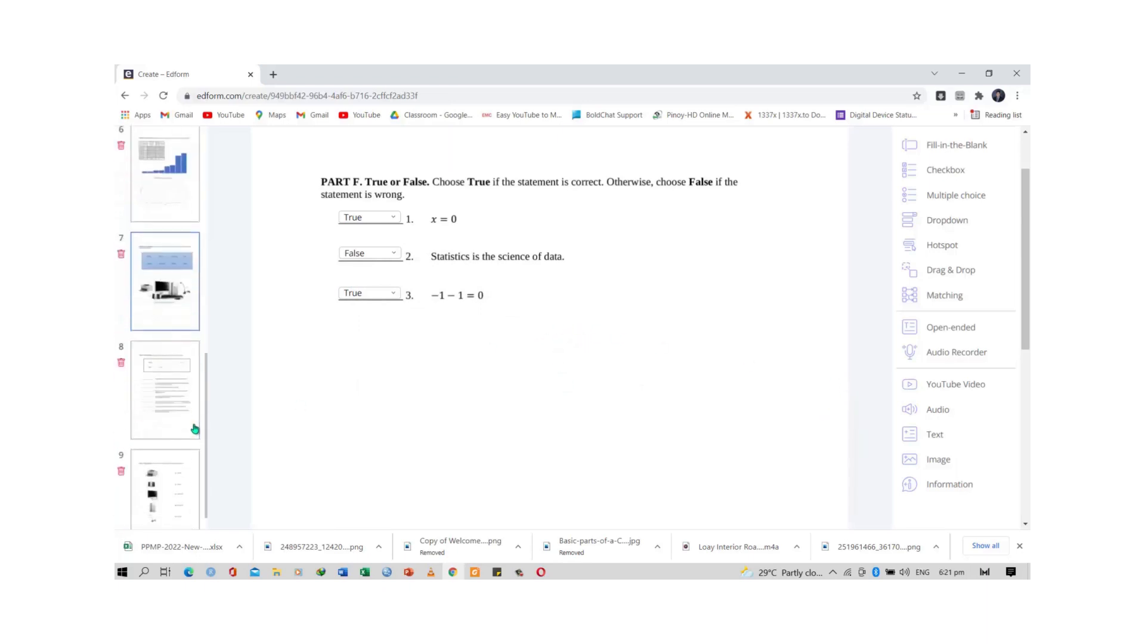
left_click(174, 324)
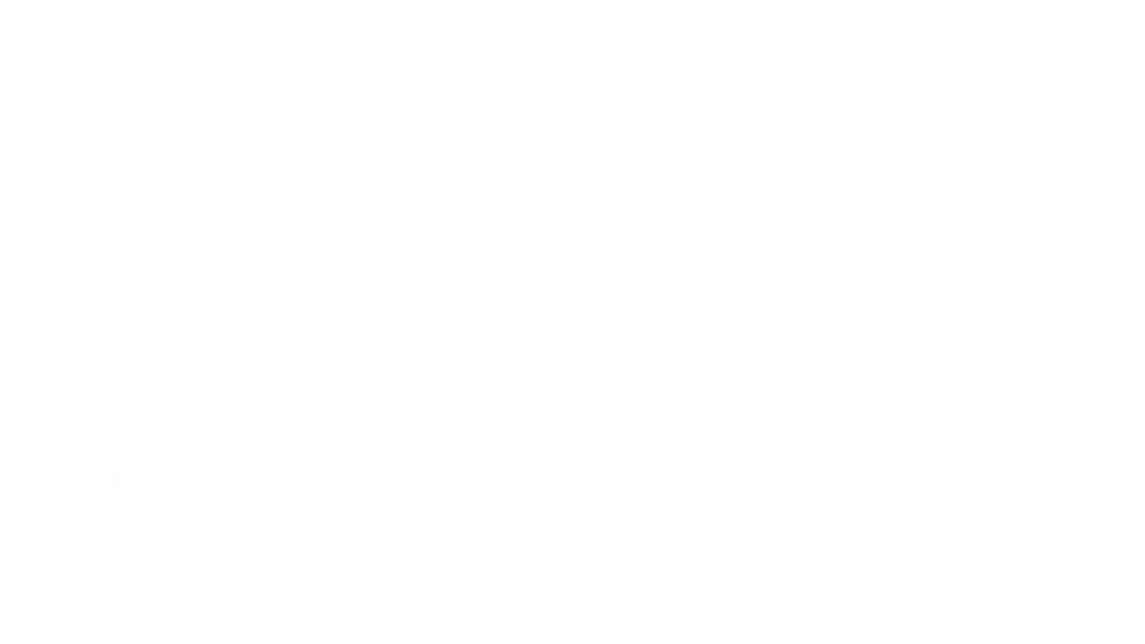